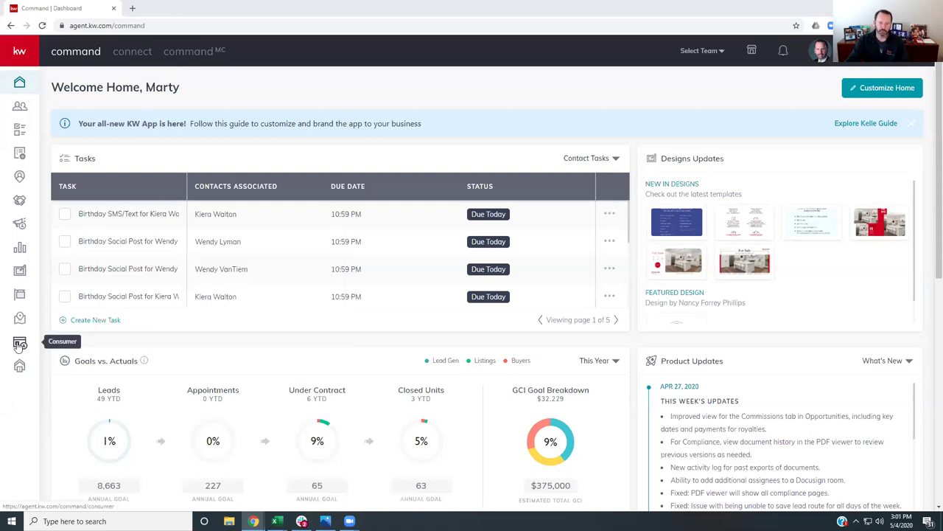
Open the Seller's Guide for editing in the Consumer Guide Builder and review its sequence of steps
click(19, 344)
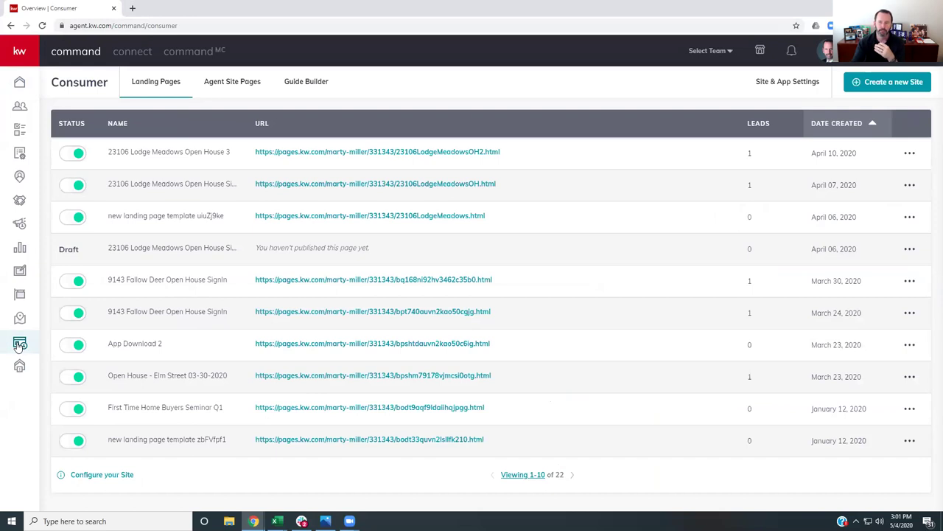
click(298, 85)
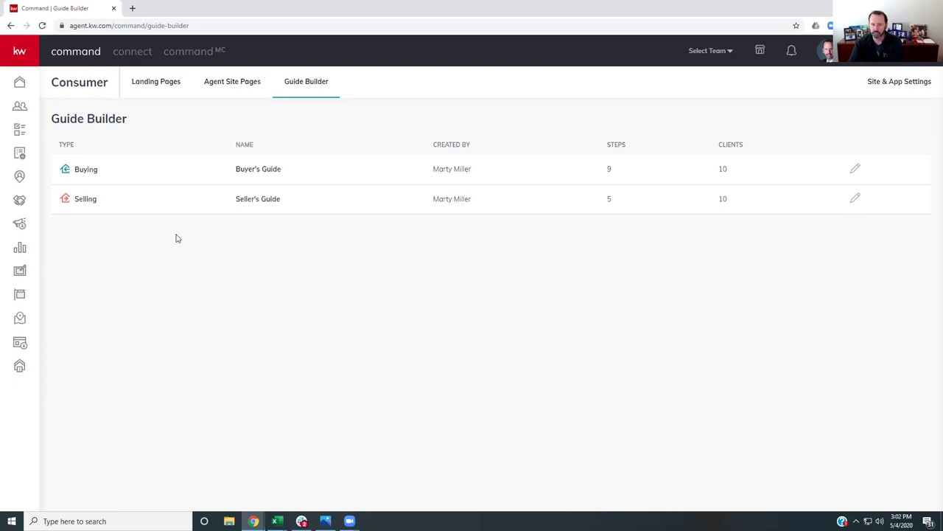
click(855, 199)
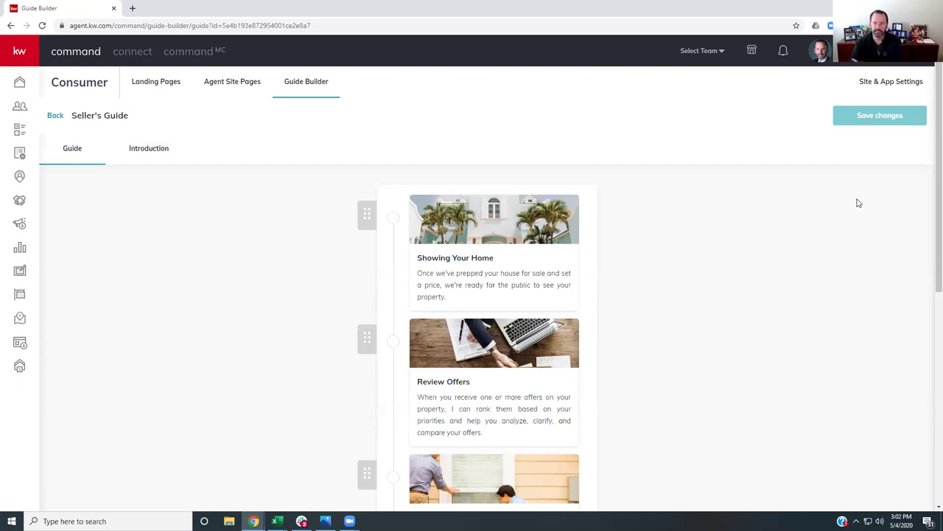
scroll(306, 267, down, 3)
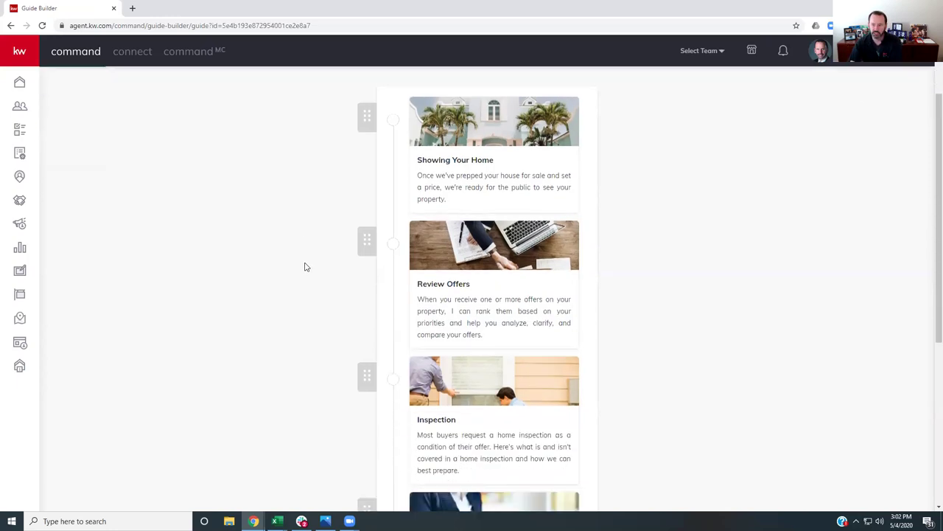
scroll(305, 267, down, 2)
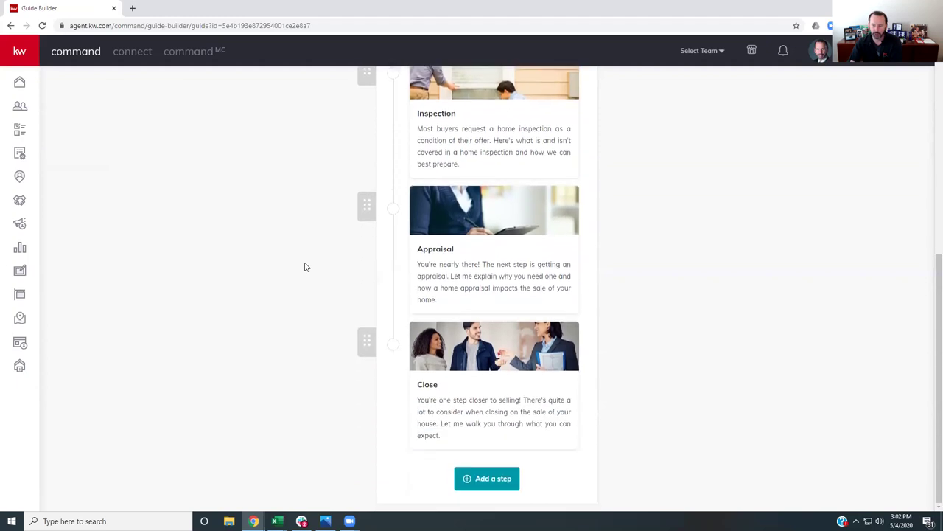
scroll(306, 267, up, 4)
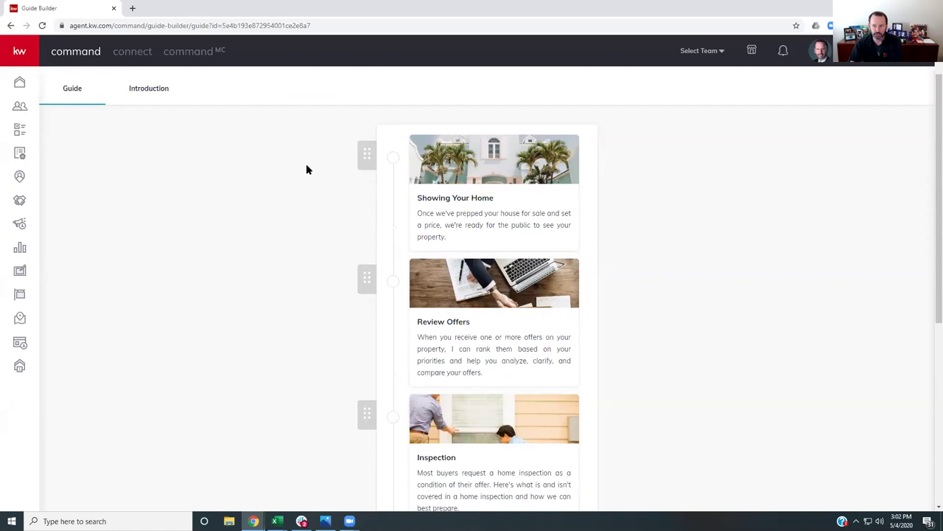
scroll(306, 170, down, 3)
scroll(306, 169, up, 3)
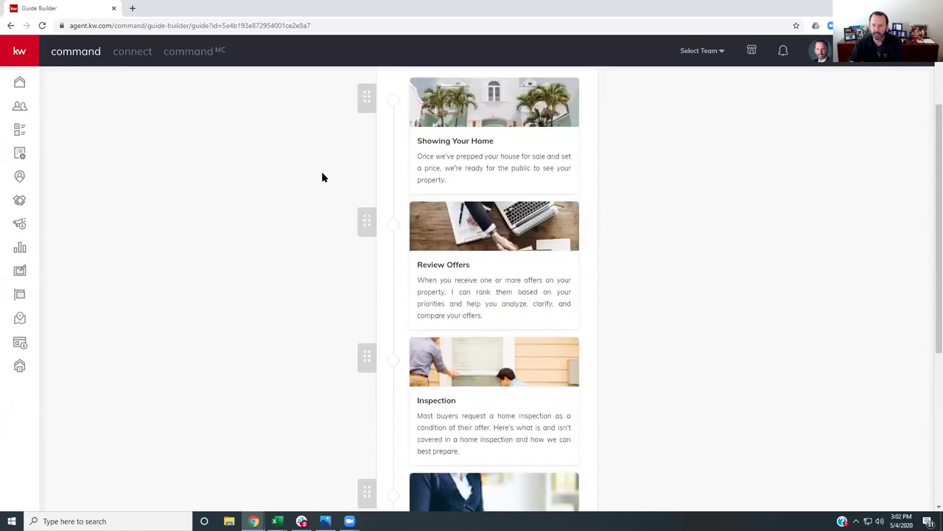
Examine the Showing Your Home step's card image, title, sub-title and workspace text, closing its settings without changes
click(472, 137)
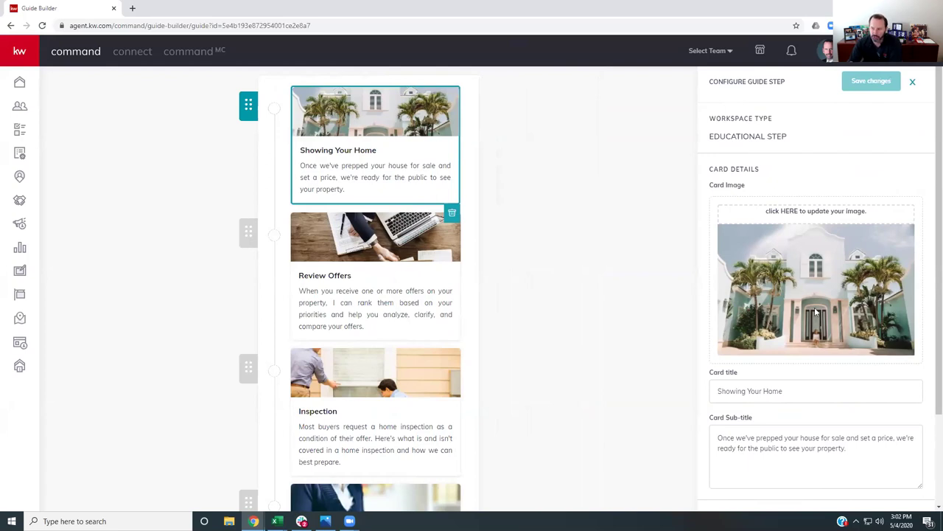
scroll(815, 312, down, 2)
drag(789, 279, 686, 286)
drag(848, 336, 709, 327)
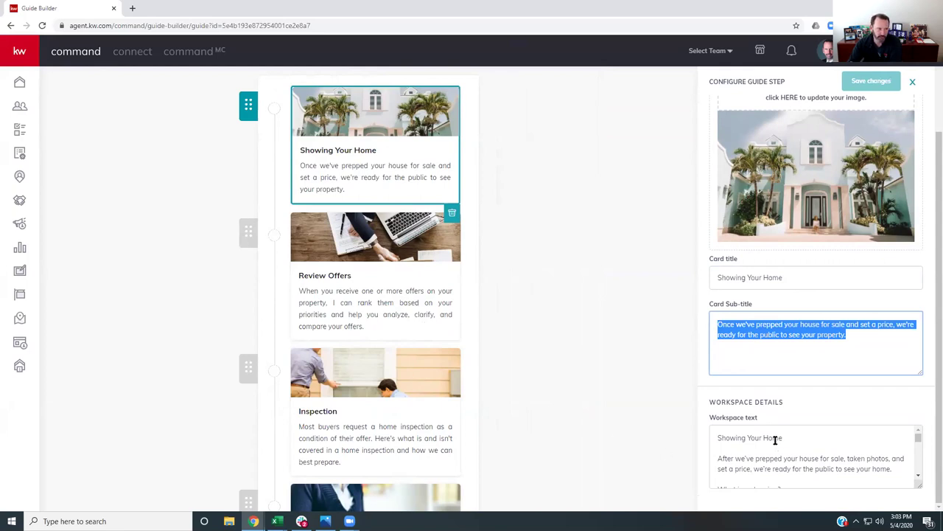
scroll(775, 439, down, 8)
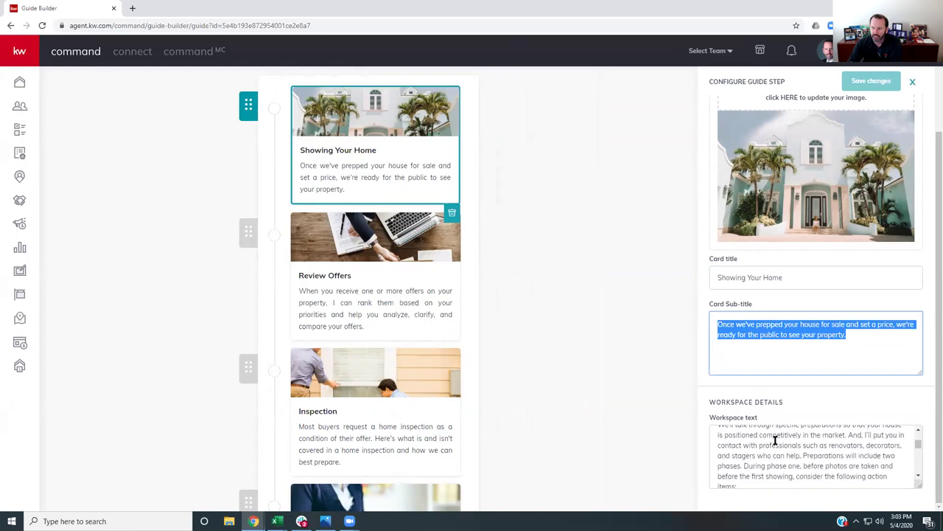
scroll(776, 440, down, 8)
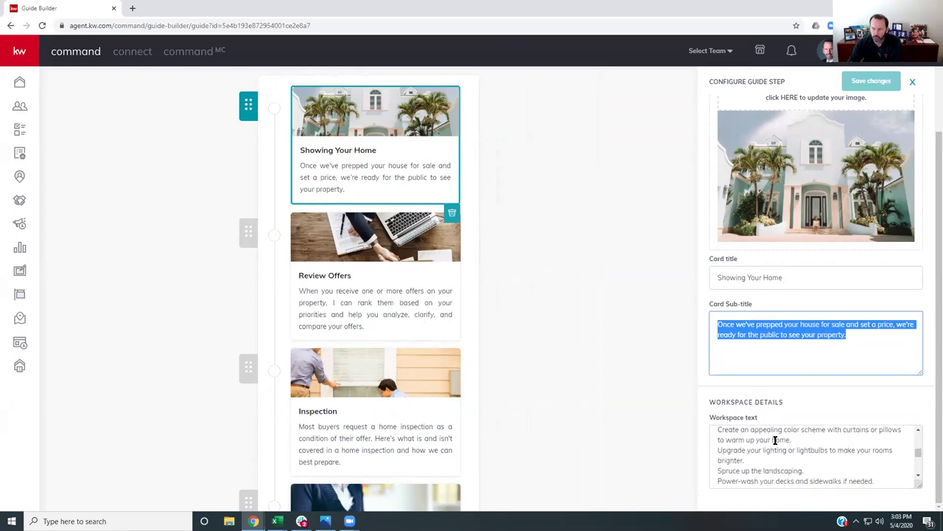
scroll(775, 439, down, 6)
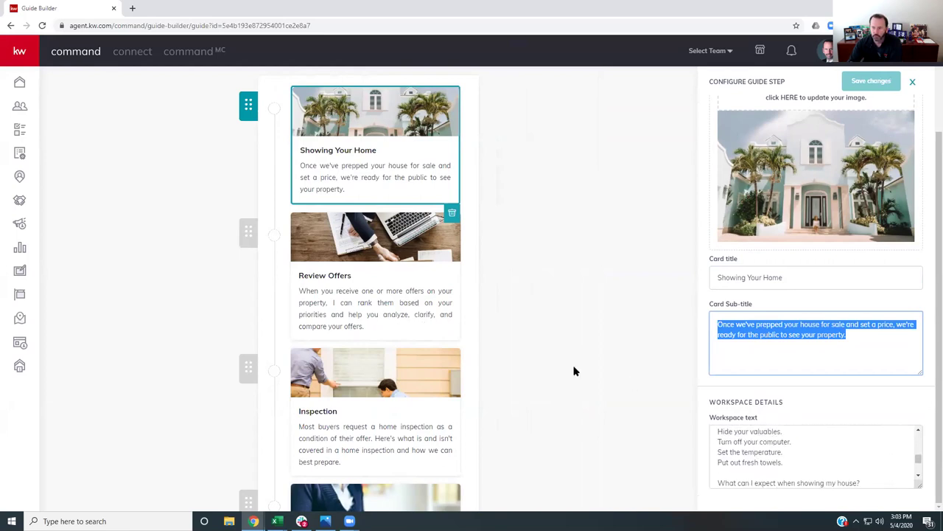
click(168, 278)
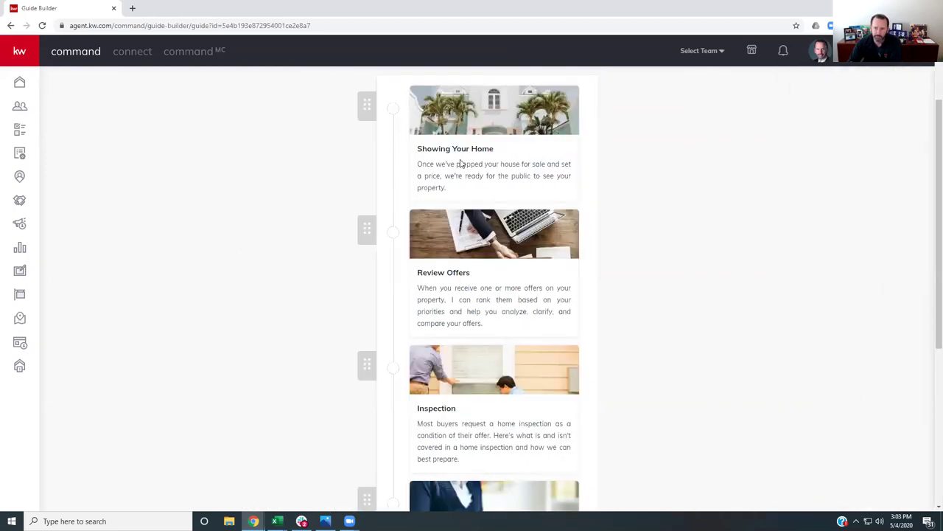
click(472, 125)
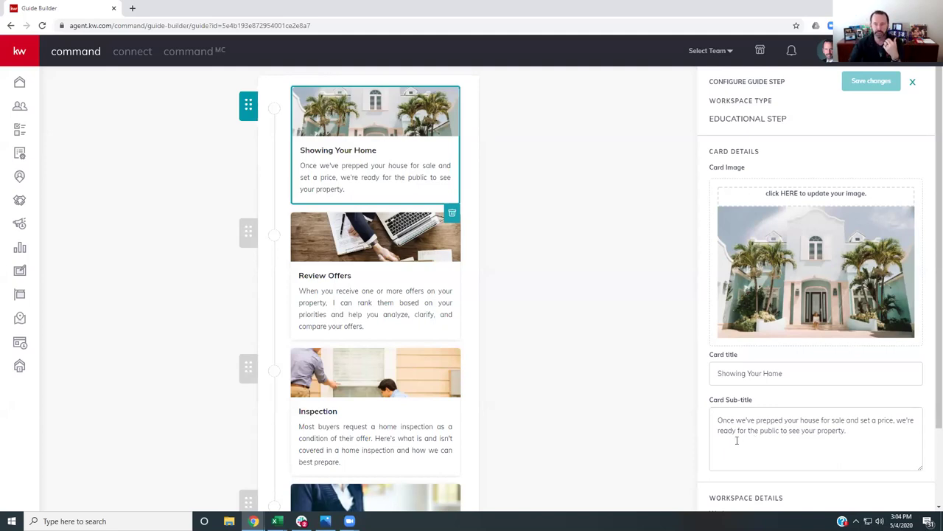
click(186, 318)
View the form for adding a guide step, close it without adding one, and reopen the Showing Your Home step's settings
scroll(187, 318, down, 4)
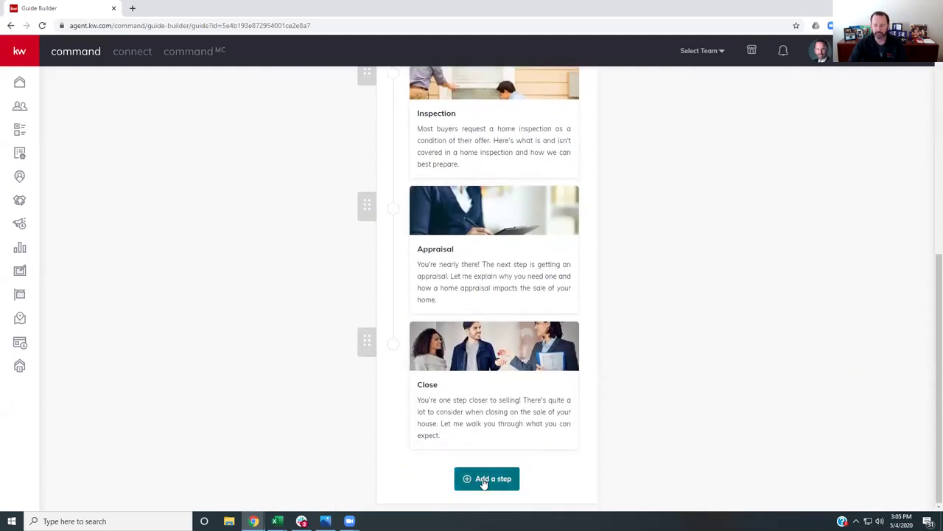
click(494, 481)
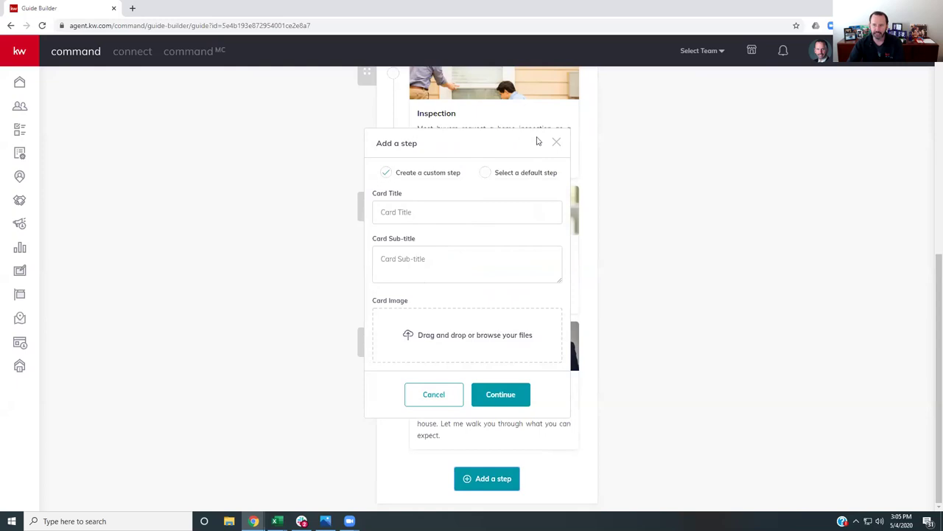
click(558, 143)
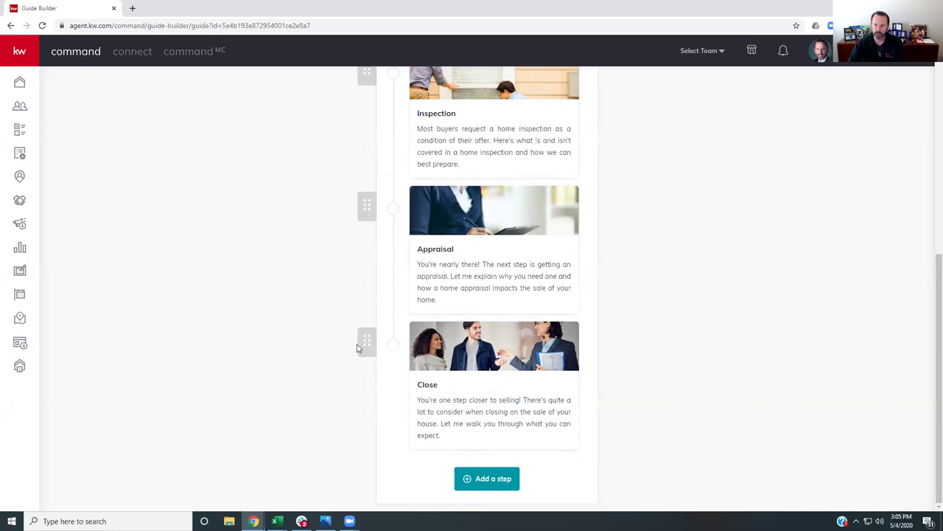
mouse_move(365, 345)
mouse_down()
mouse_move(373, 105)
mouse_move(367, 363)
mouse_up()
scroll(314, 293, up, 5)
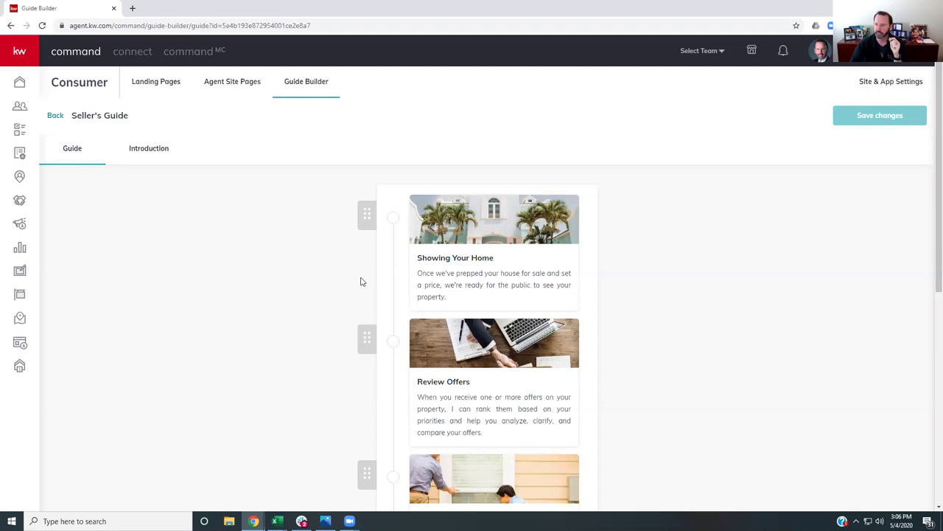
click(457, 282)
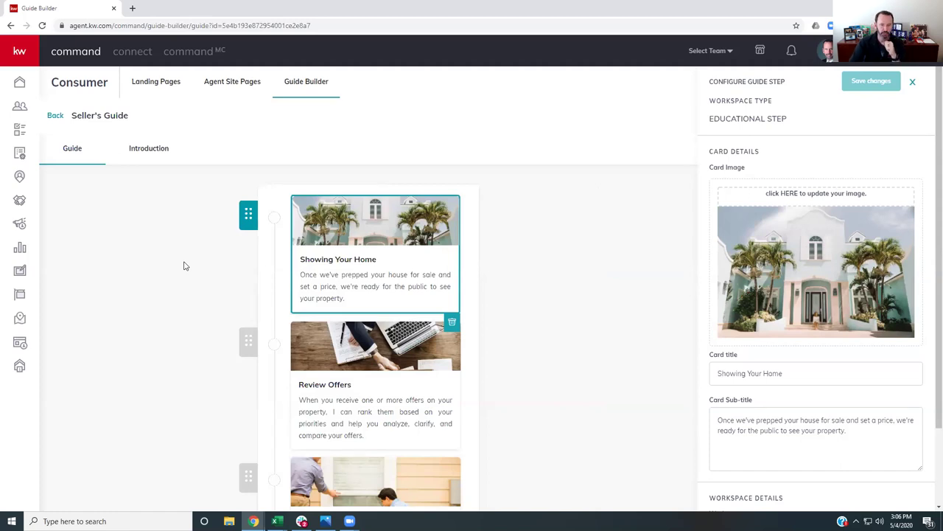
Open the second Closely Watch Lead listing in the agent's own Cultivate phase and show its Seller Profile
click(19, 202)
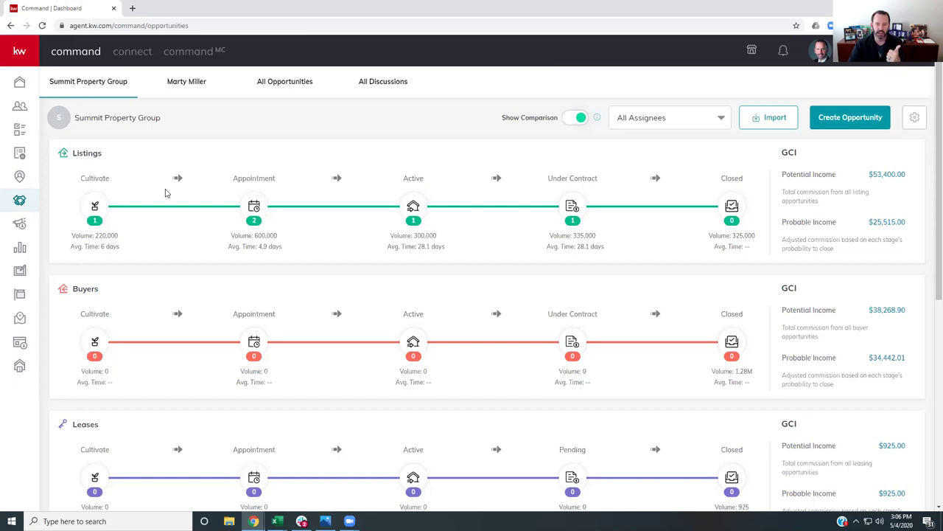
click(176, 93)
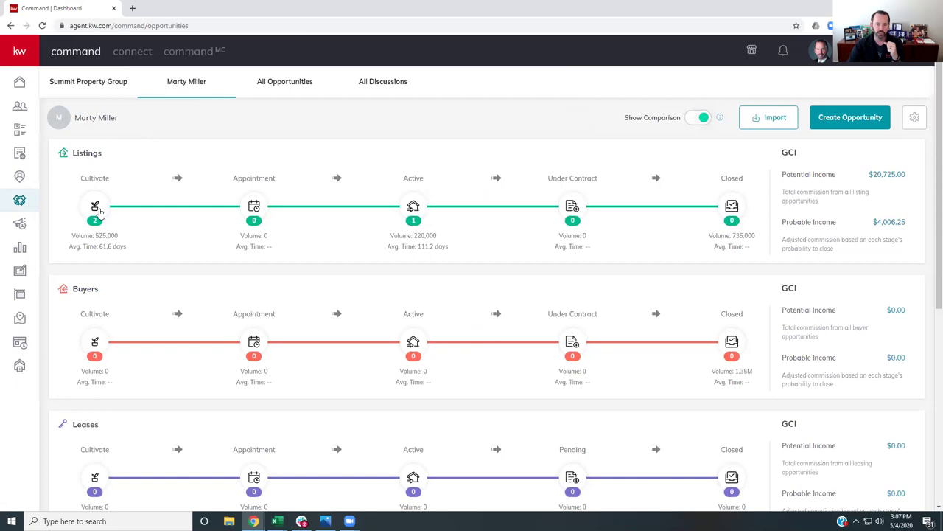
click(101, 208)
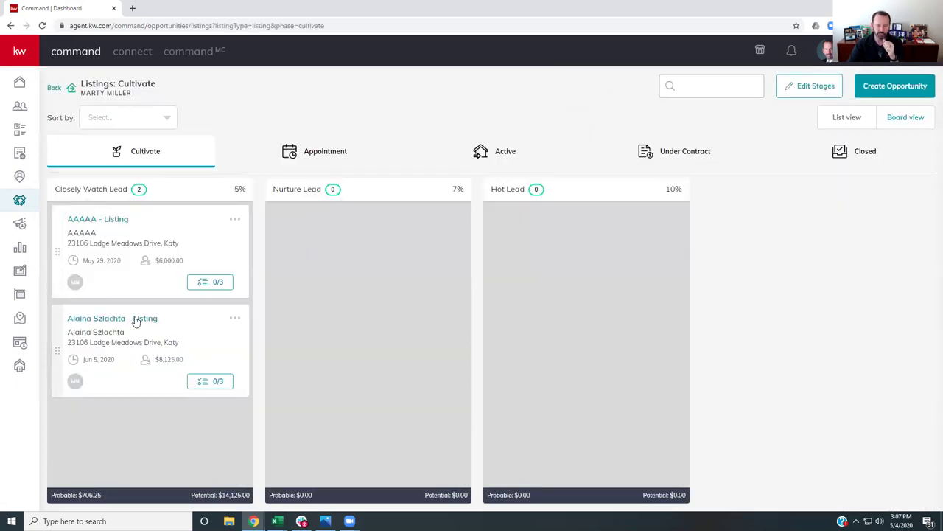
click(98, 321)
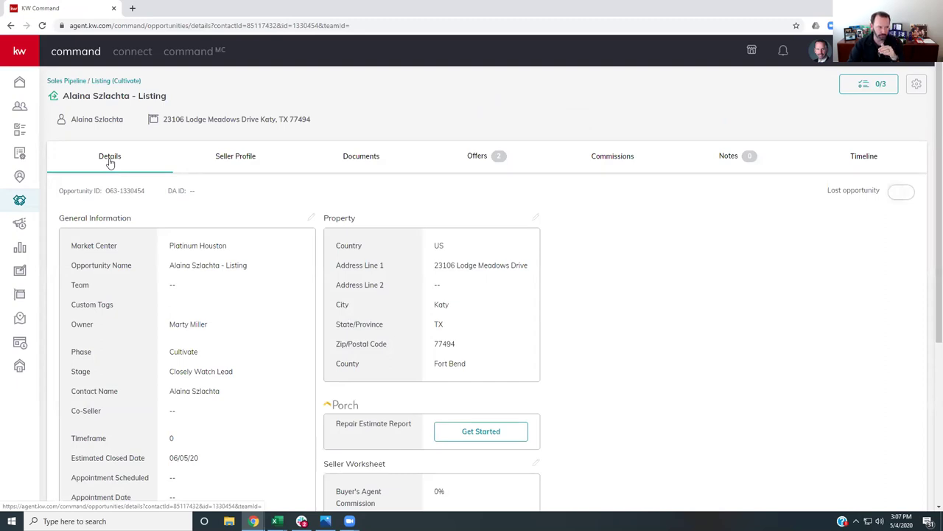
click(237, 158)
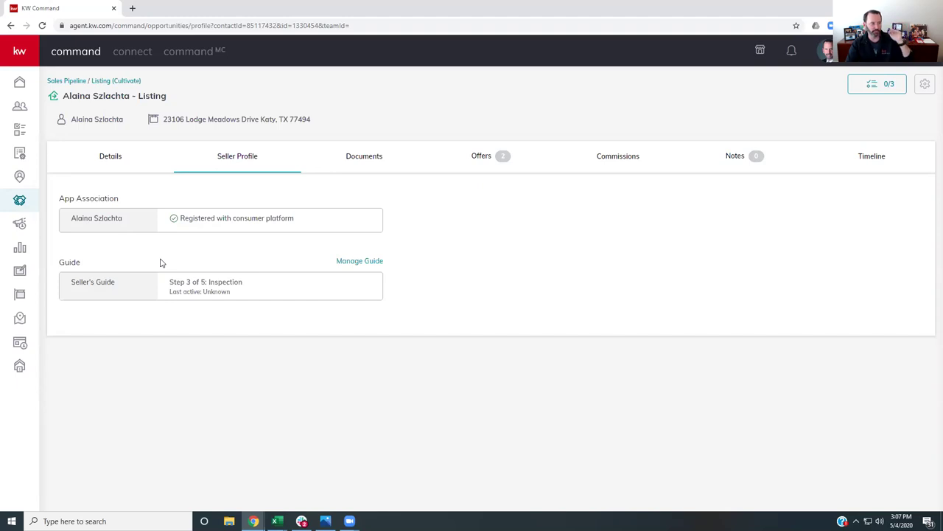
Mark the Inspection step as completed in the client's Seller's Guide and save the changes
click(354, 263)
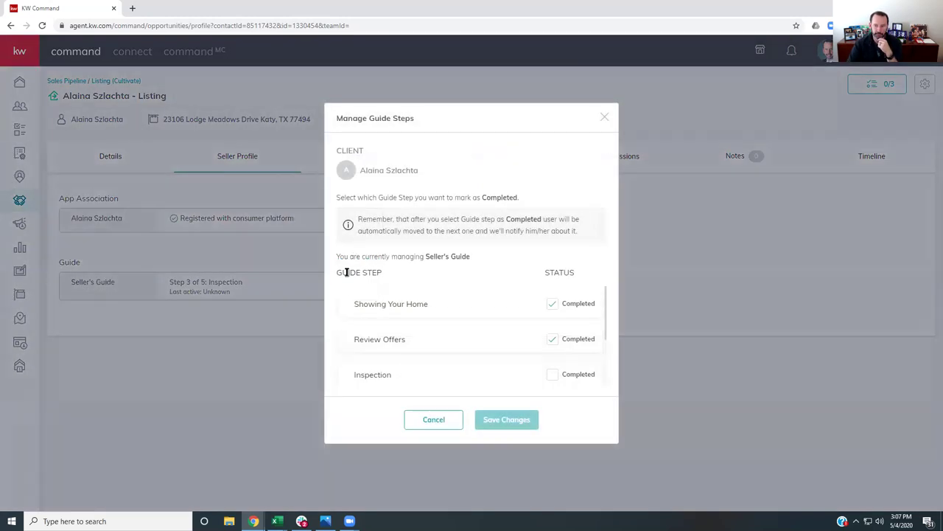
click(553, 377)
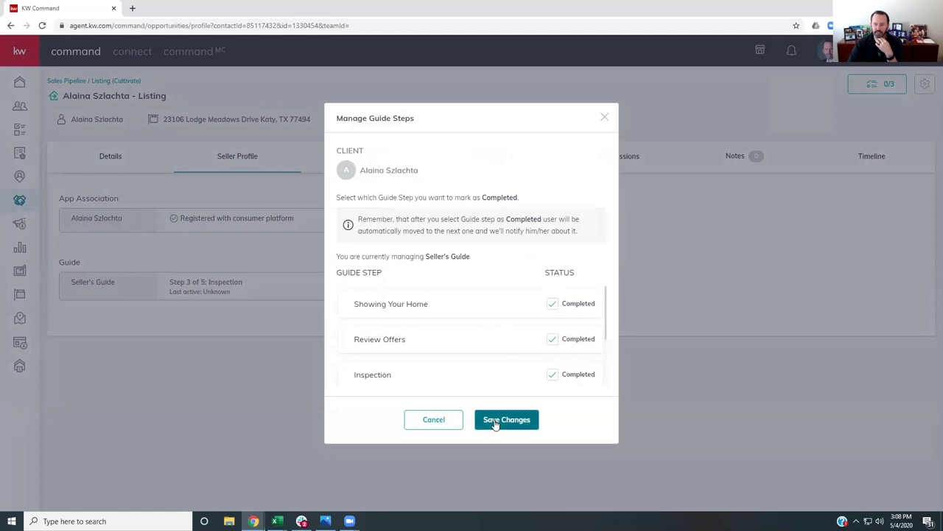
click(495, 422)
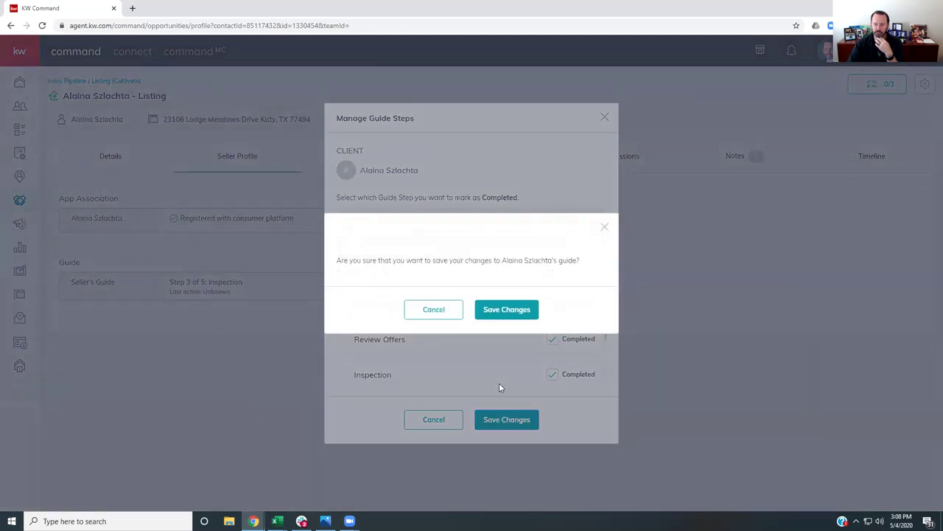
click(506, 310)
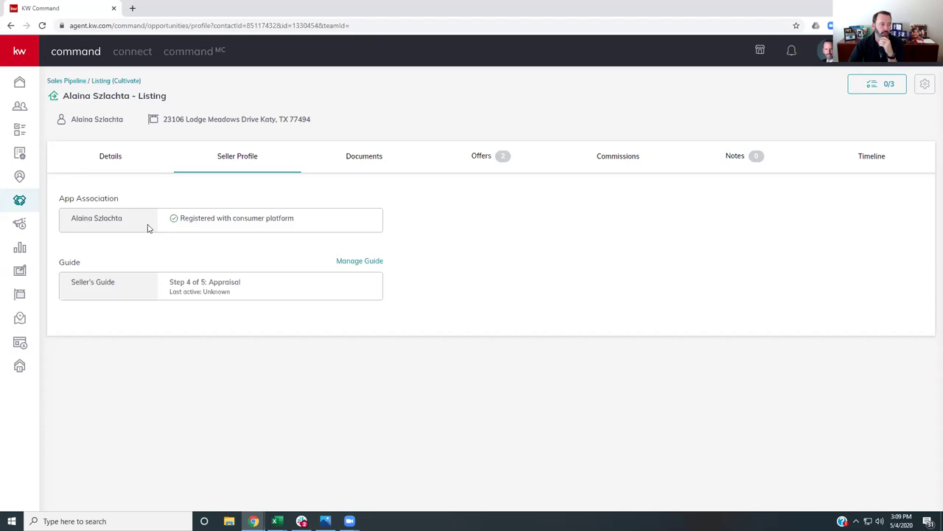
Return to the Cultivate listings, reopen the same client's listing and go to the client's full contact record
click(92, 82)
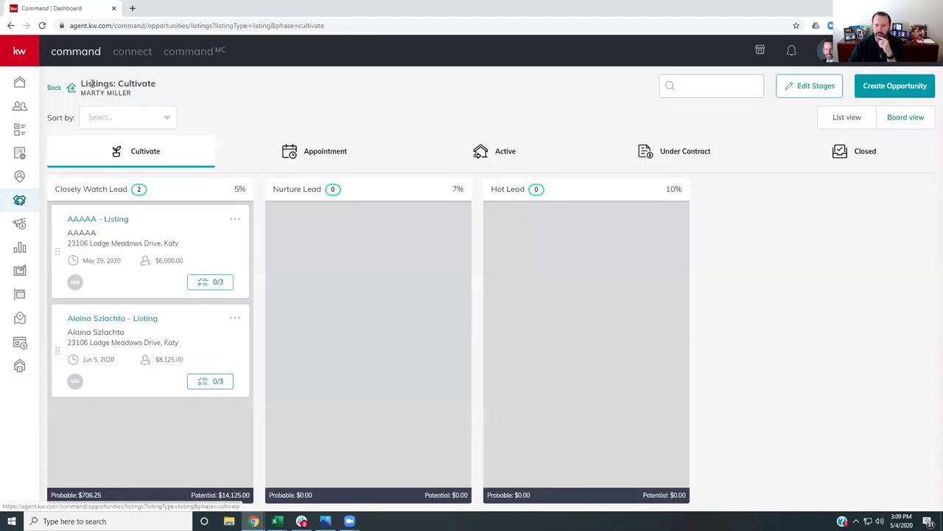
click(107, 320)
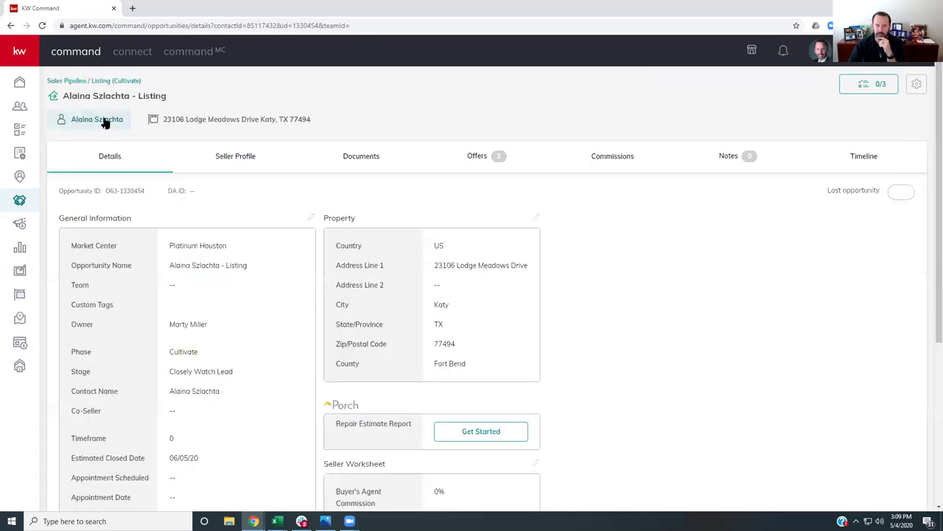
click(81, 122)
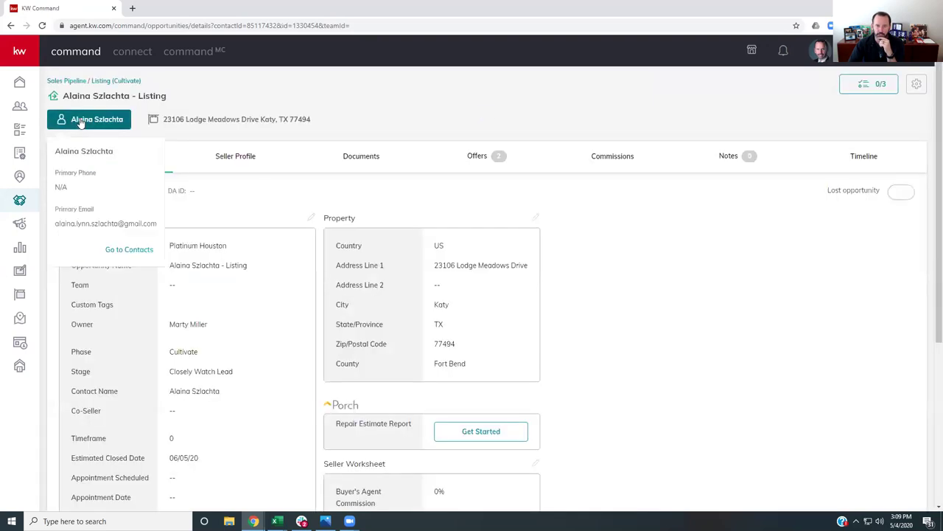
click(125, 251)
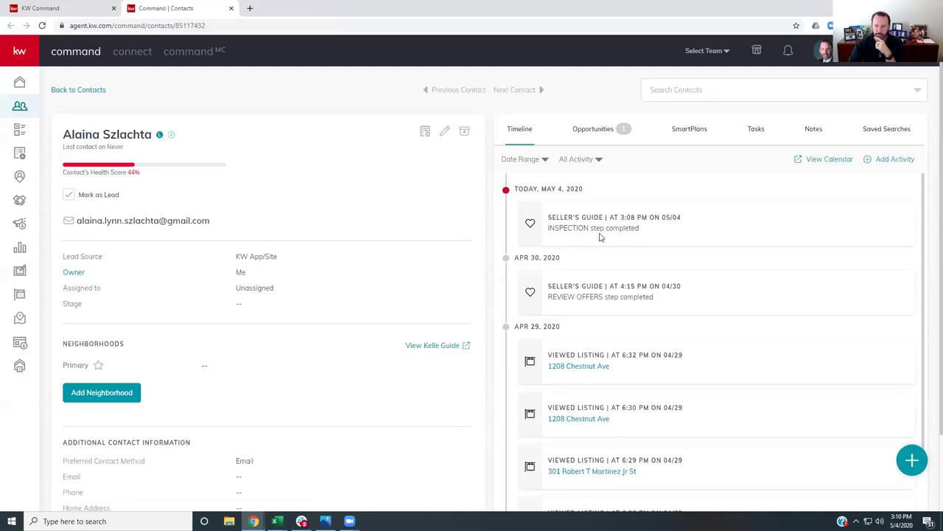
Review the contact's activity timeline and try to open the most recently viewed property listing
scroll(600, 237, down, 3)
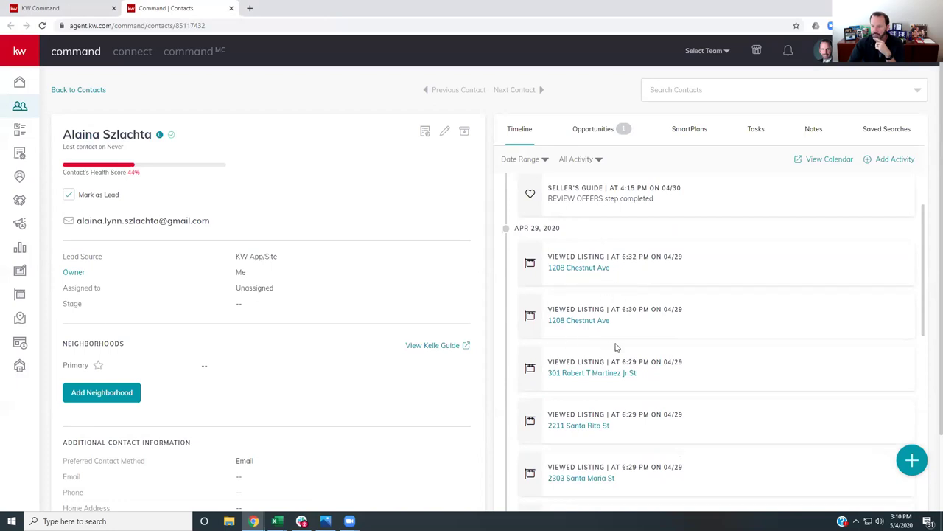
click(575, 269)
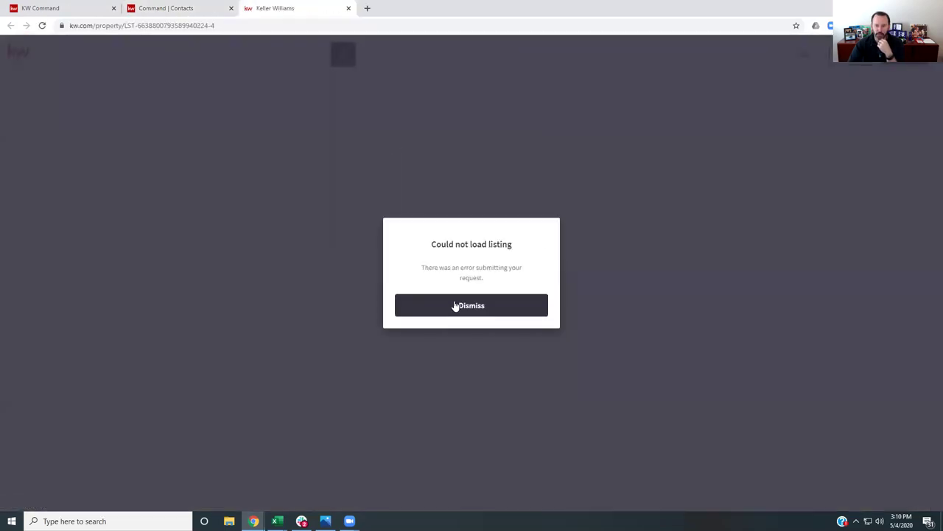
click(455, 310)
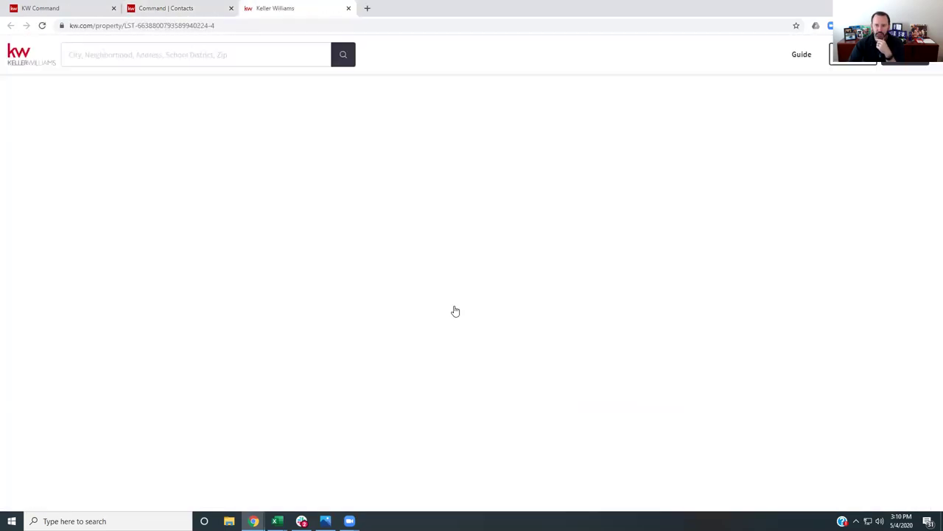
Open the third viewed listing under April 29 from the contact's timeline, close the earlier listing page, and review the property details
click(189, 7)
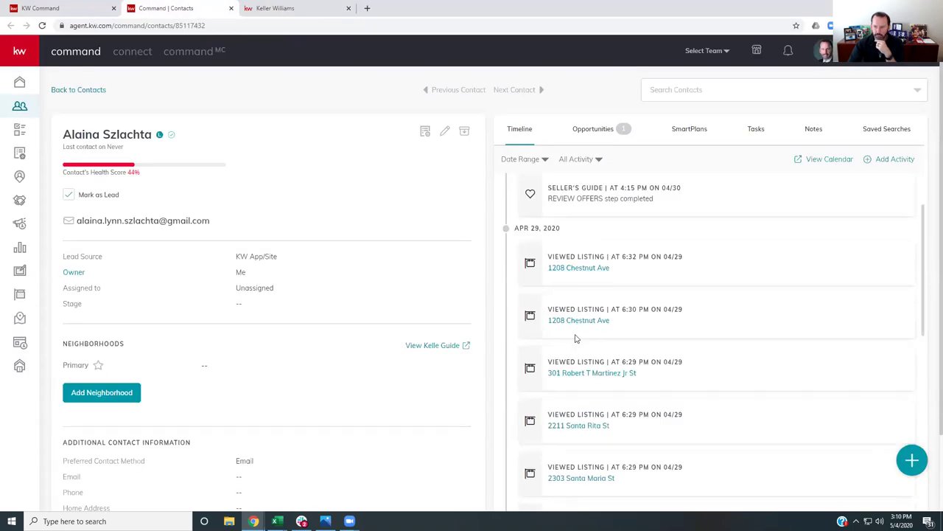
click(578, 378)
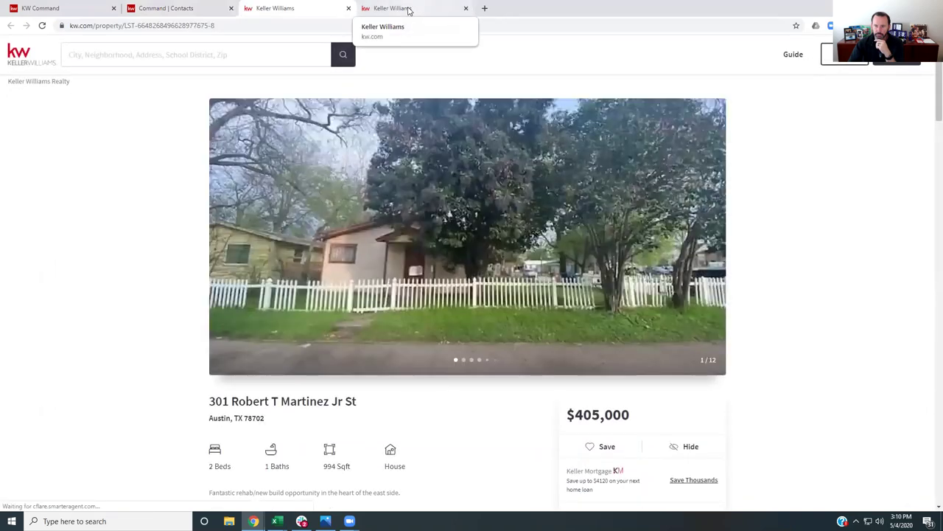
click(407, 9)
click(466, 8)
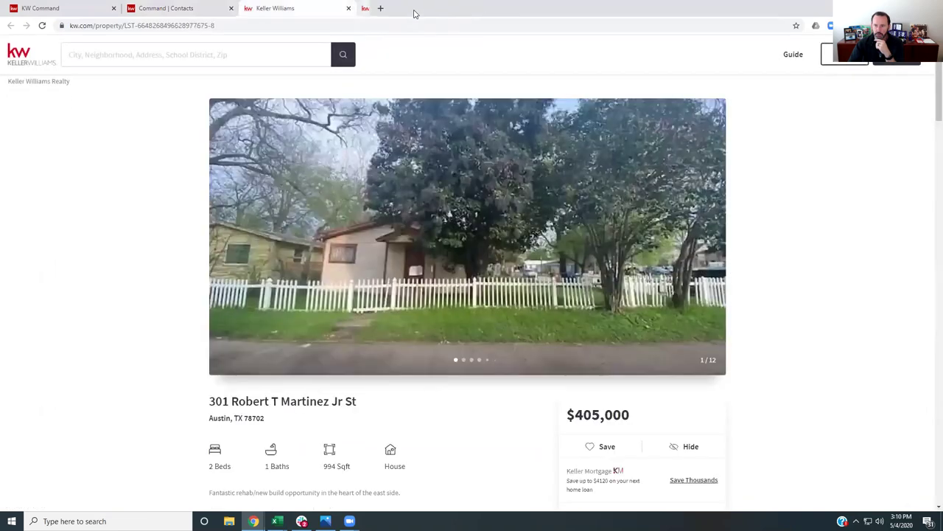
scroll(448, 262, down, 2)
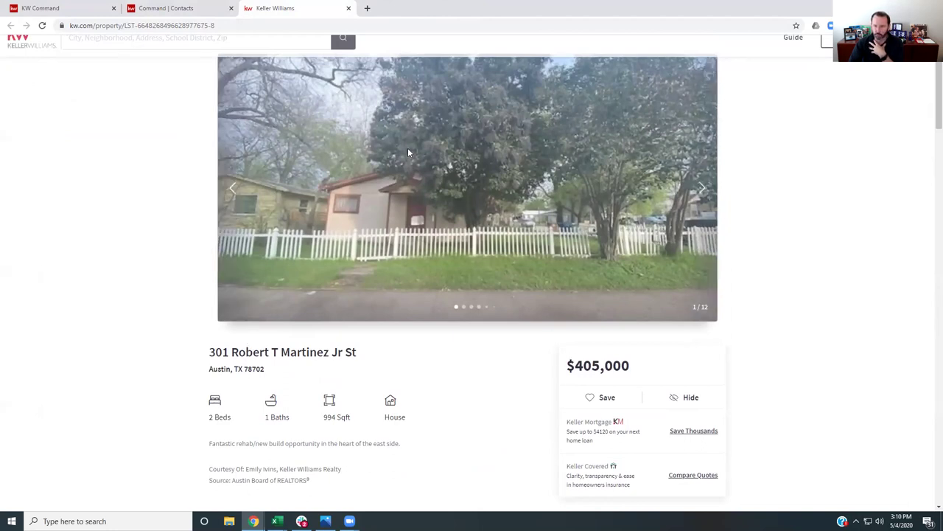
Return to the contact's timeline and view the fourth and fifth viewed property listings under April 29
click(182, 9)
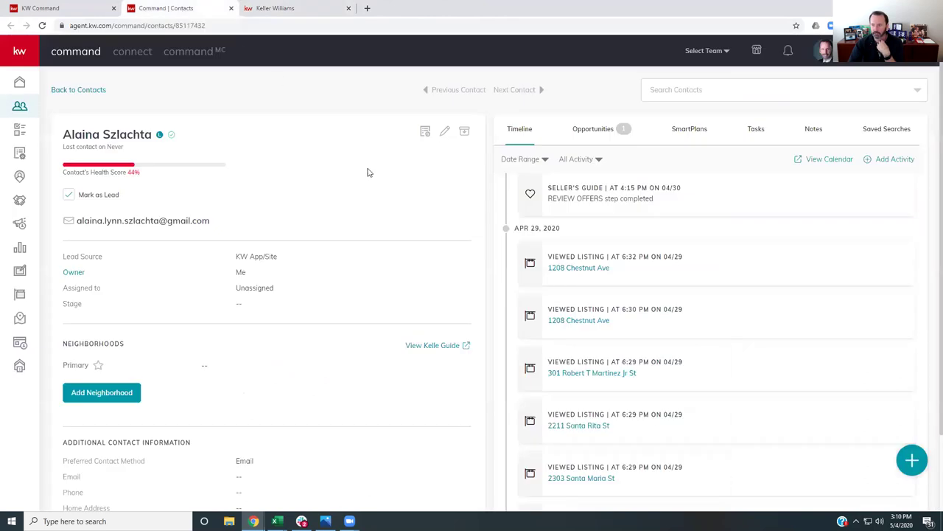
scroll(442, 243, down, 1)
click(562, 425)
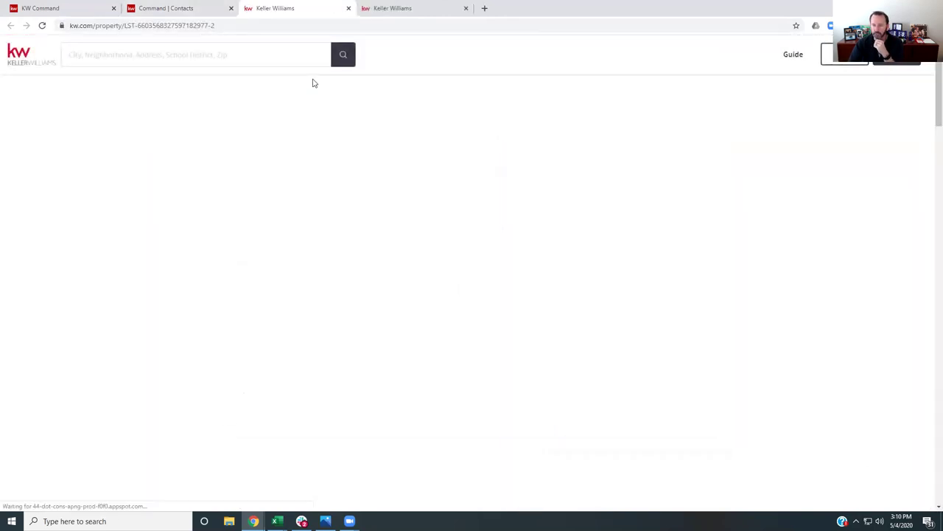
scroll(379, 329, down, 1)
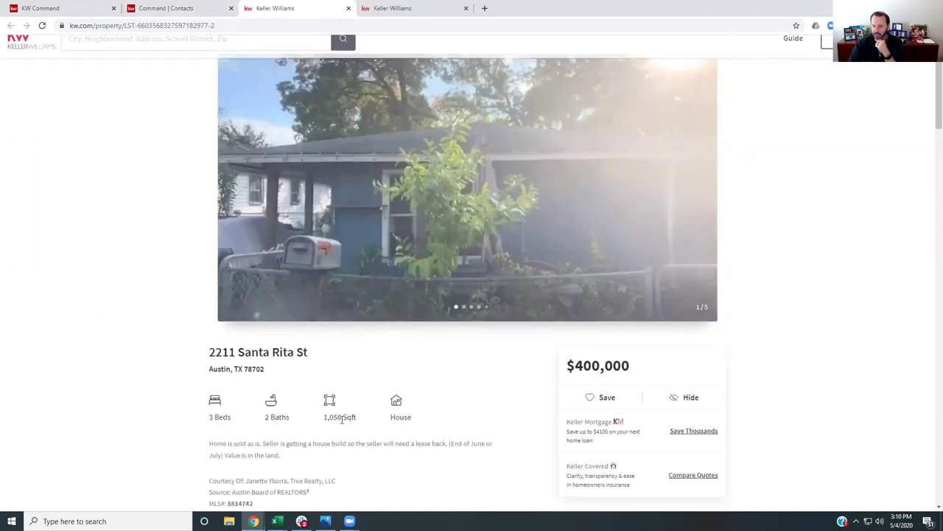
click(168, 8)
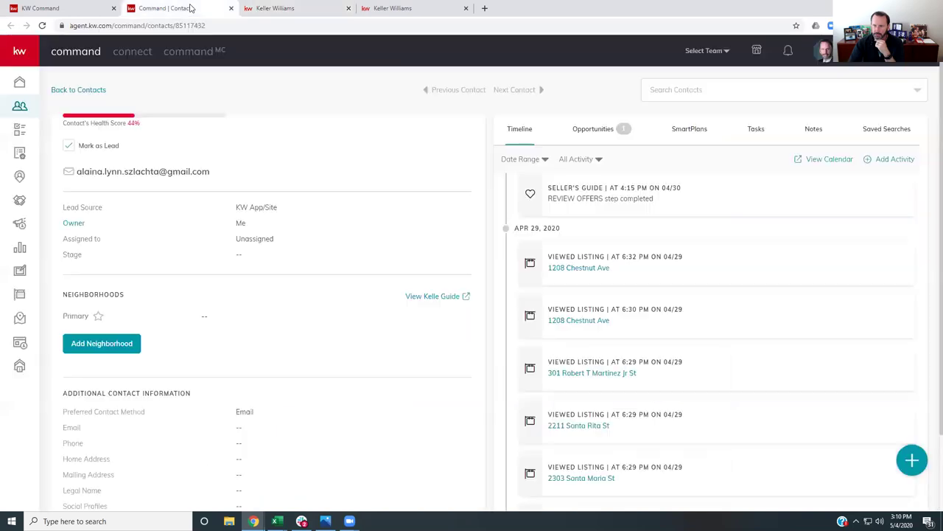
click(561, 478)
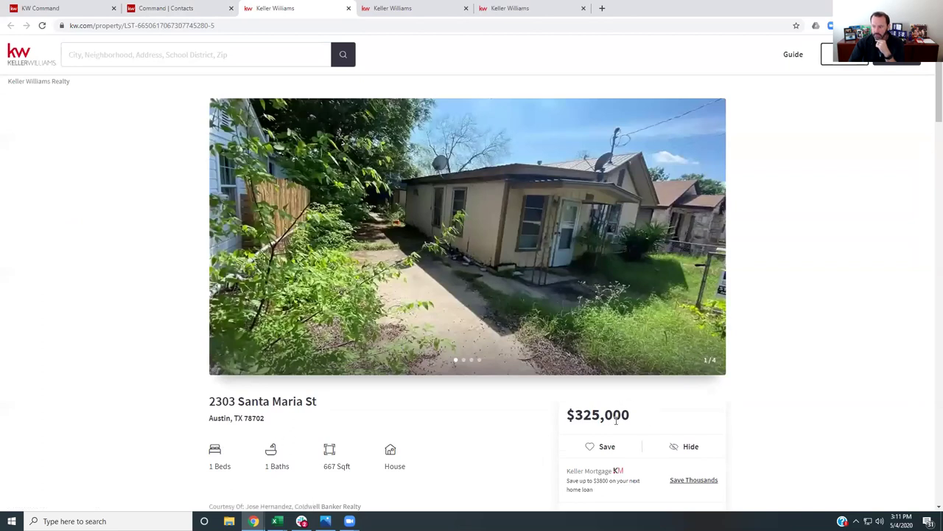
Close the open property listing pages and return to the contact record
click(348, 10)
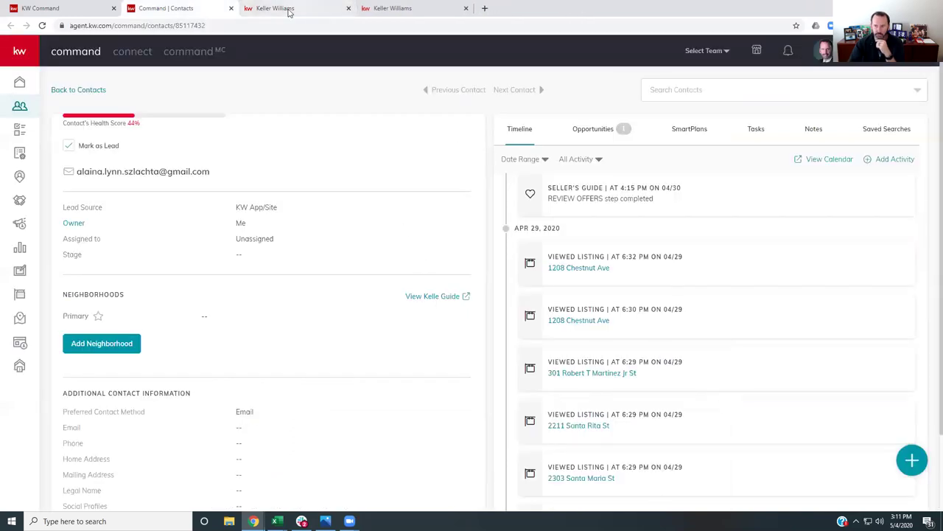
click(326, 8)
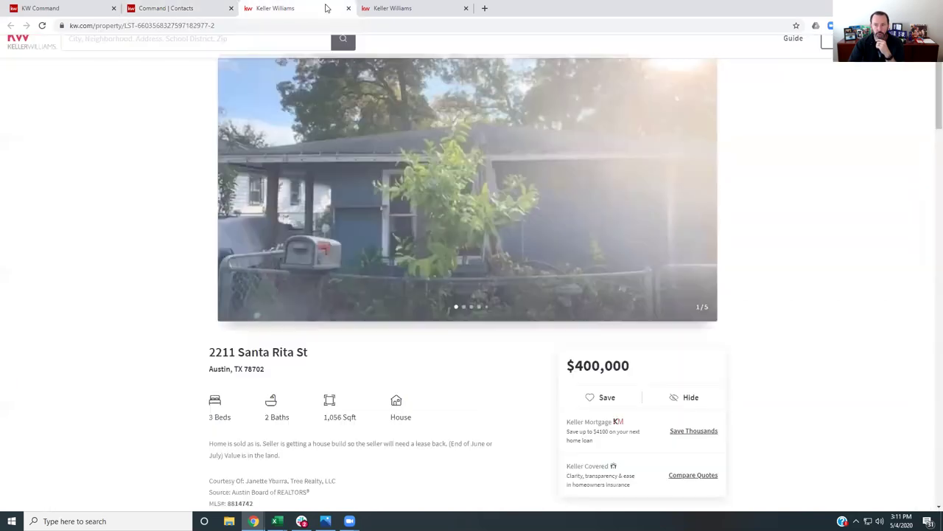
click(348, 9)
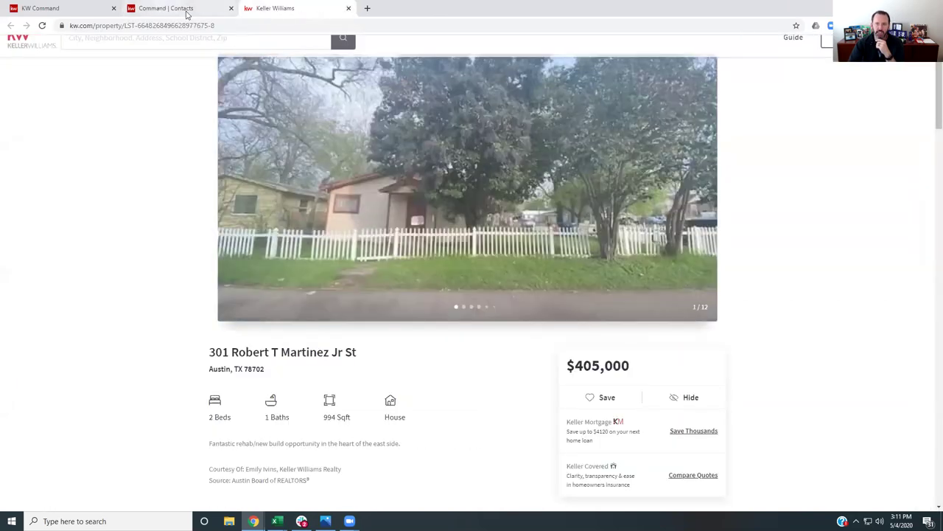
click(349, 8)
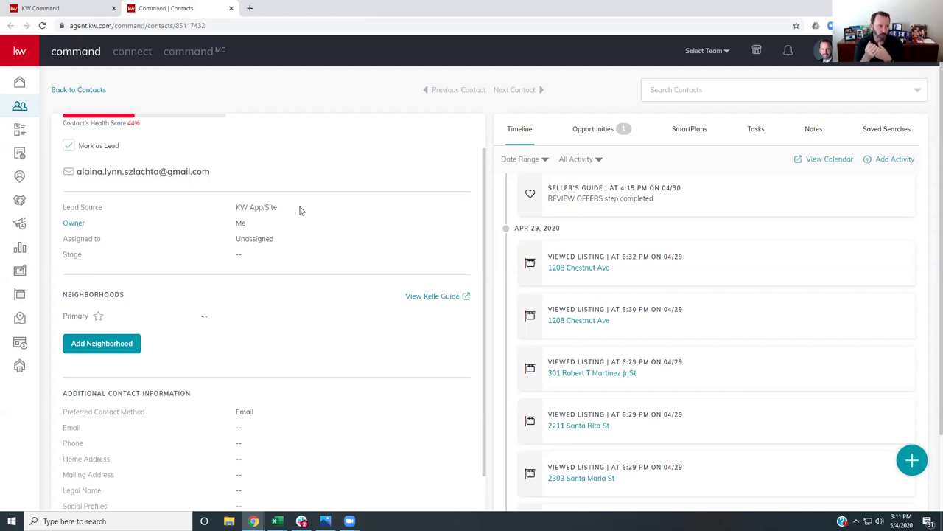
Check the contact's saved searches, then review the activity timeline again
click(892, 137)
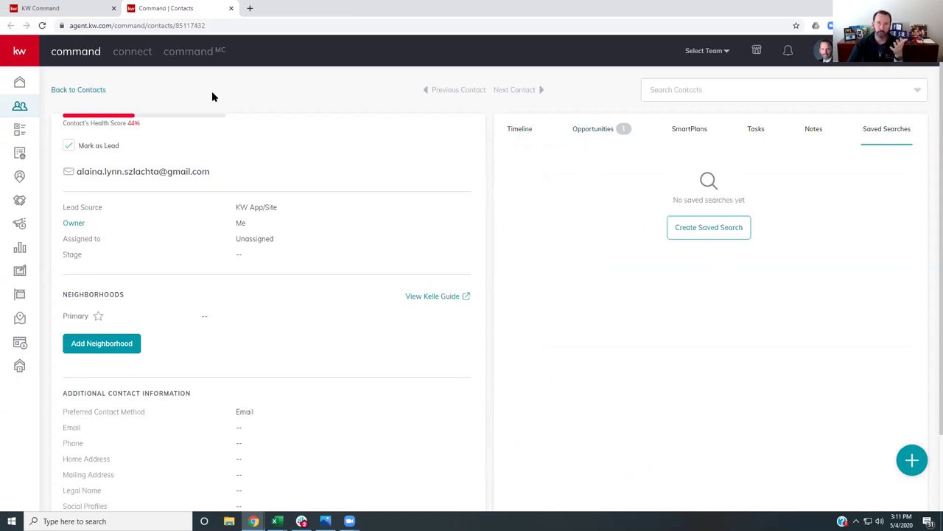
scroll(104, 135, up, 2)
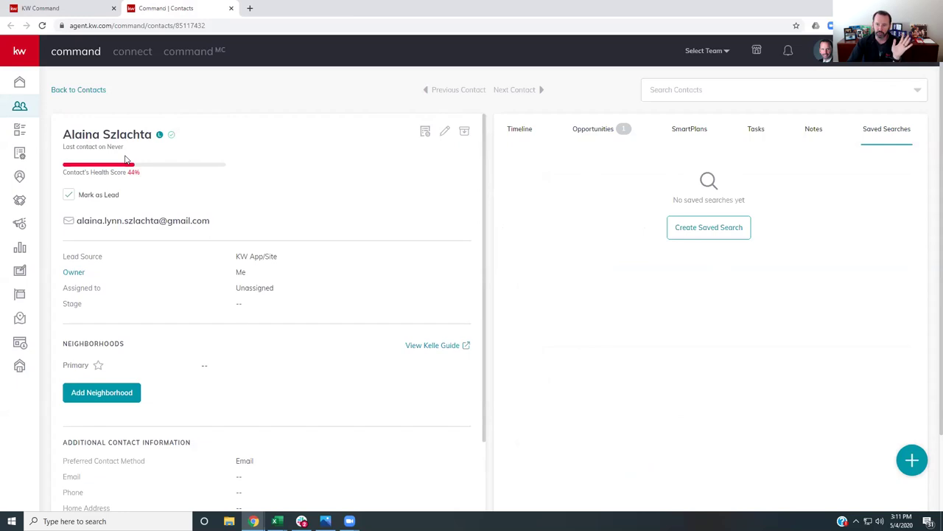
click(519, 131)
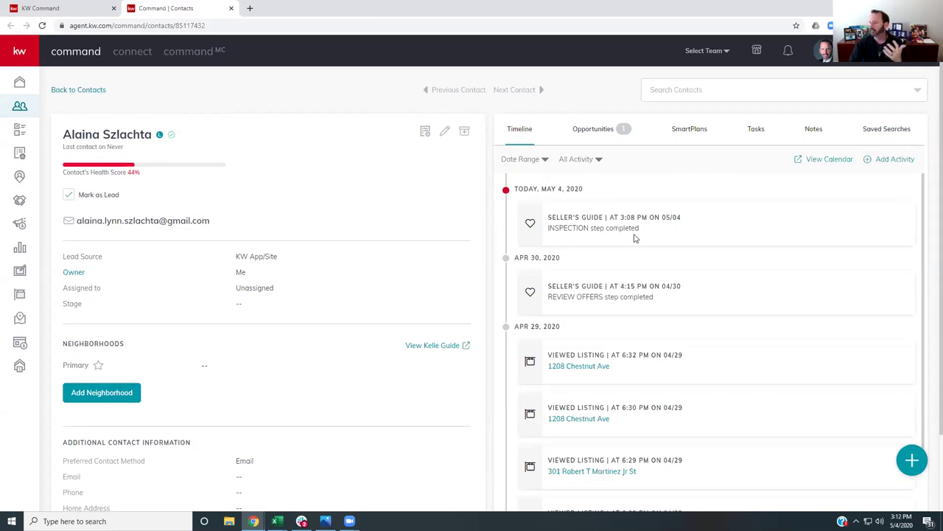
scroll(631, 233, down, 1)
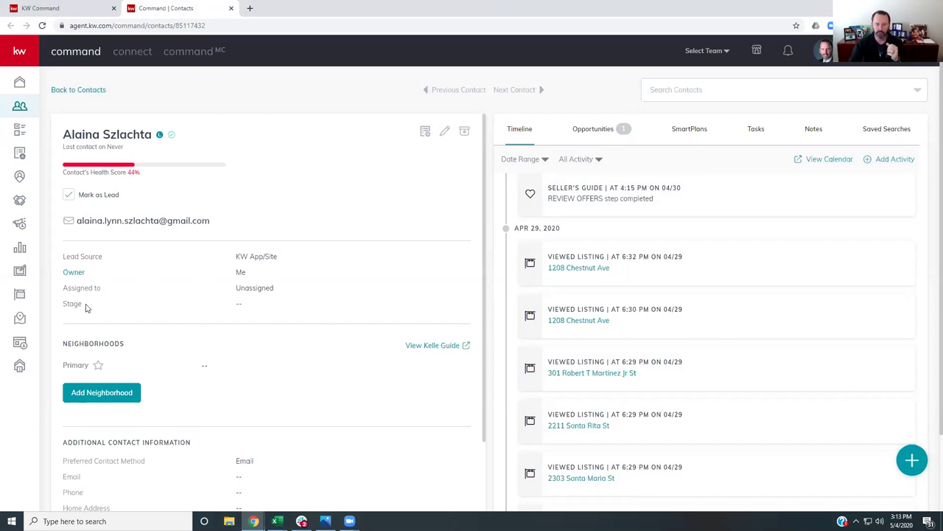
Go to the URL settings for the agent's site and app in Consumer and copy the App URL
click(20, 345)
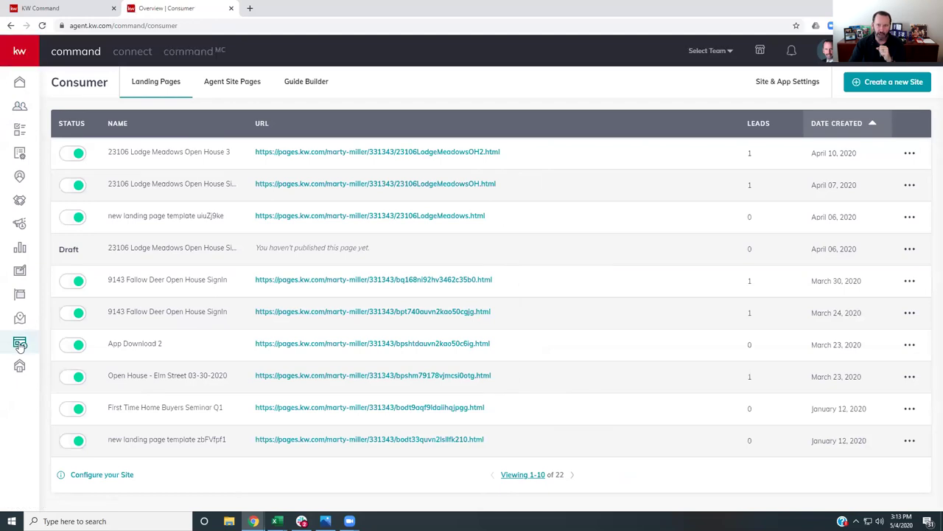
click(774, 83)
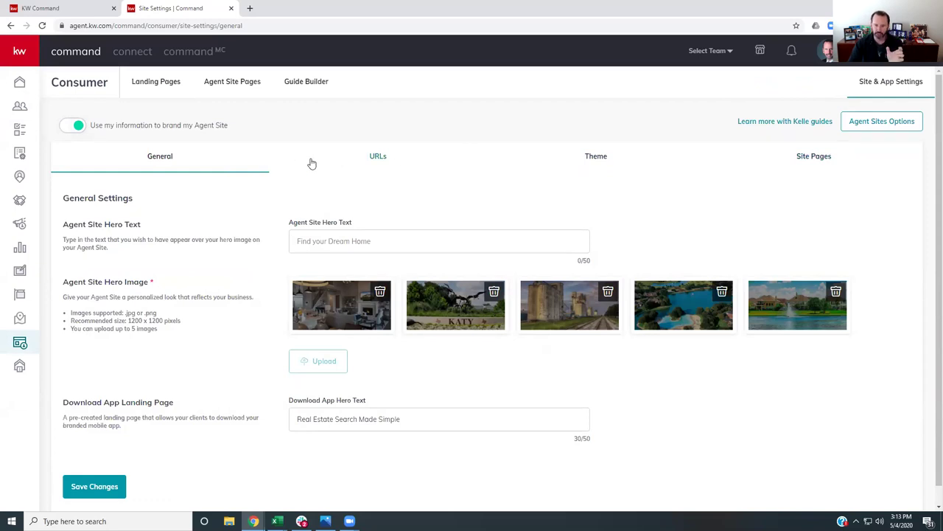
click(378, 157)
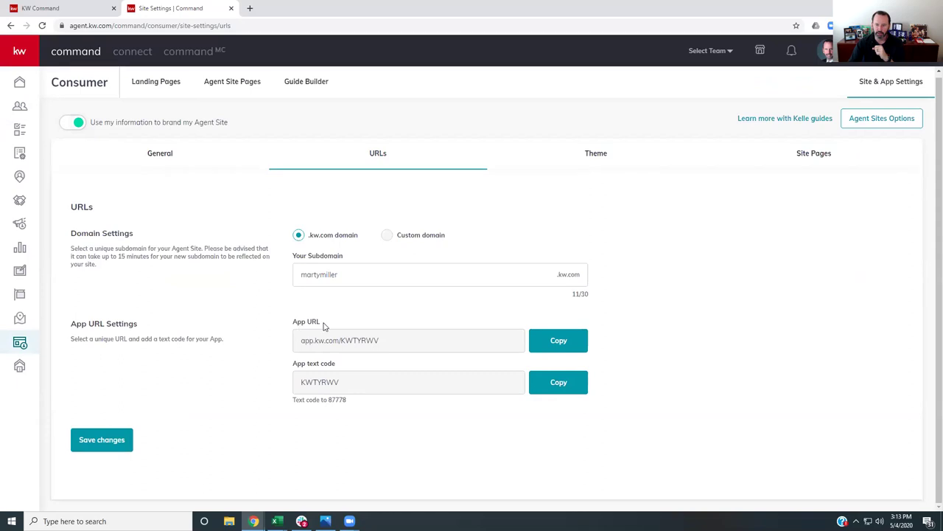
drag(381, 346, 302, 347)
key(ctrl+c)
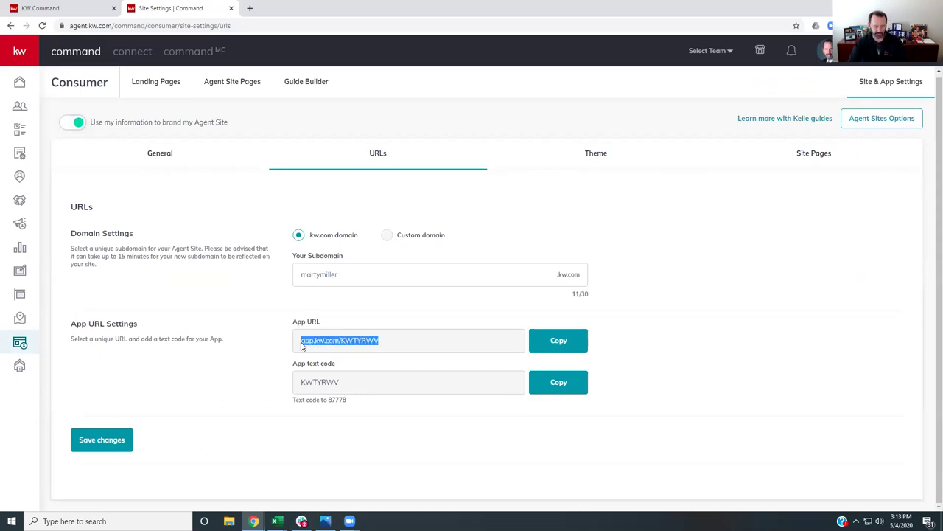
Load the copied App URL in a new browser tab and review the agent's app download page down to the mobile number form
click(249, 8)
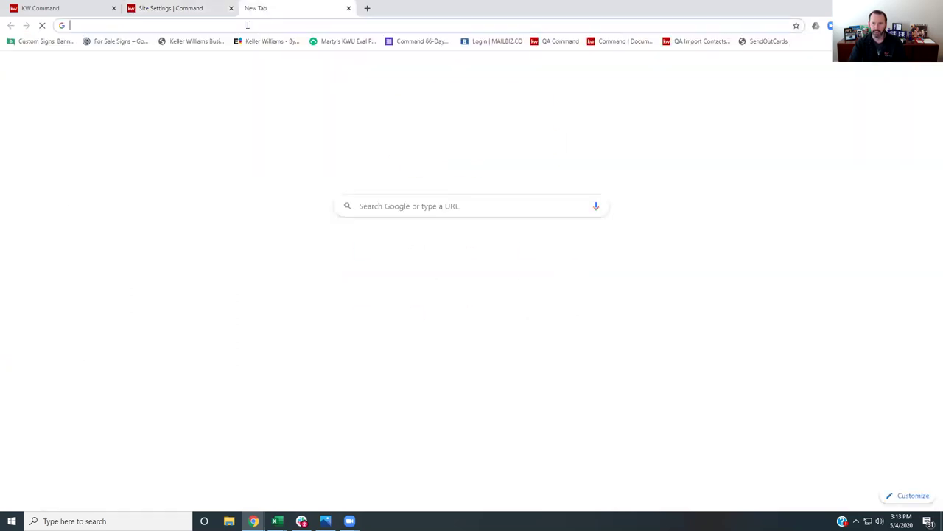
key(ctrl+v)
key(Return)
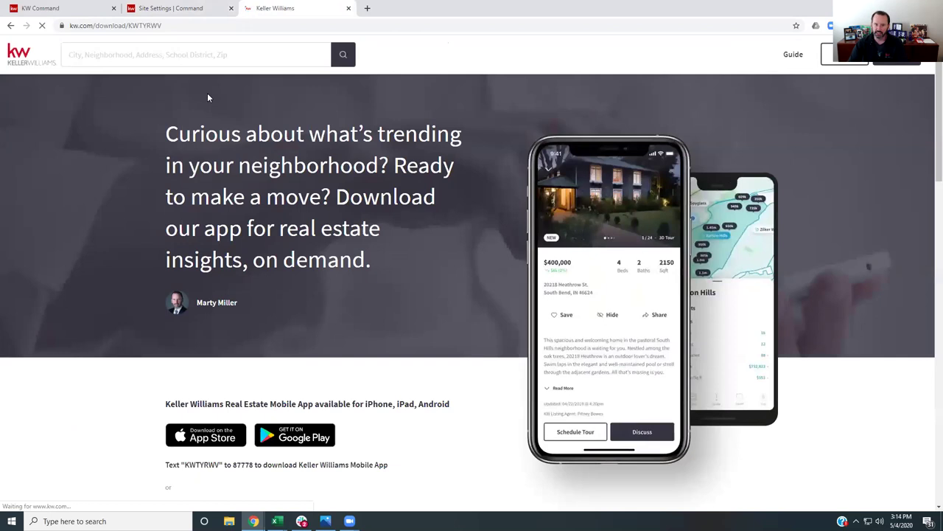
scroll(188, 131, down, 1)
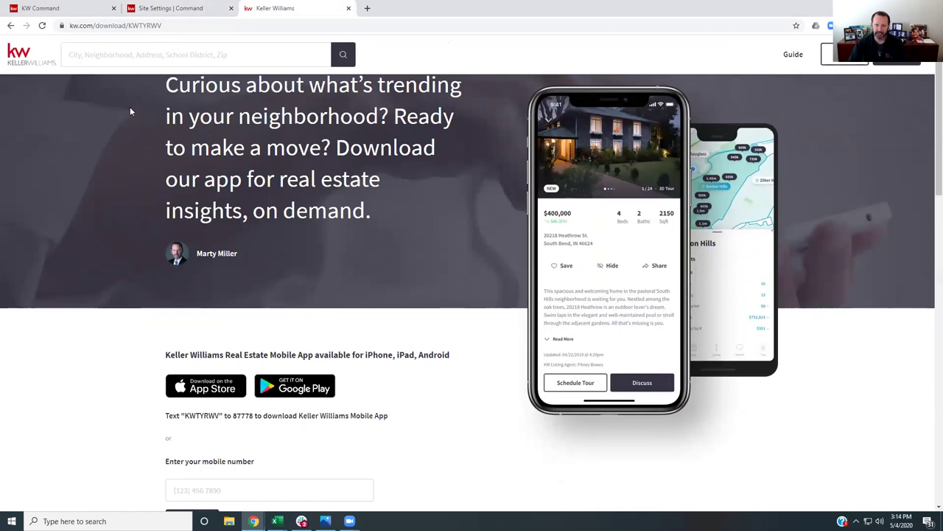
scroll(140, 96, down, 2)
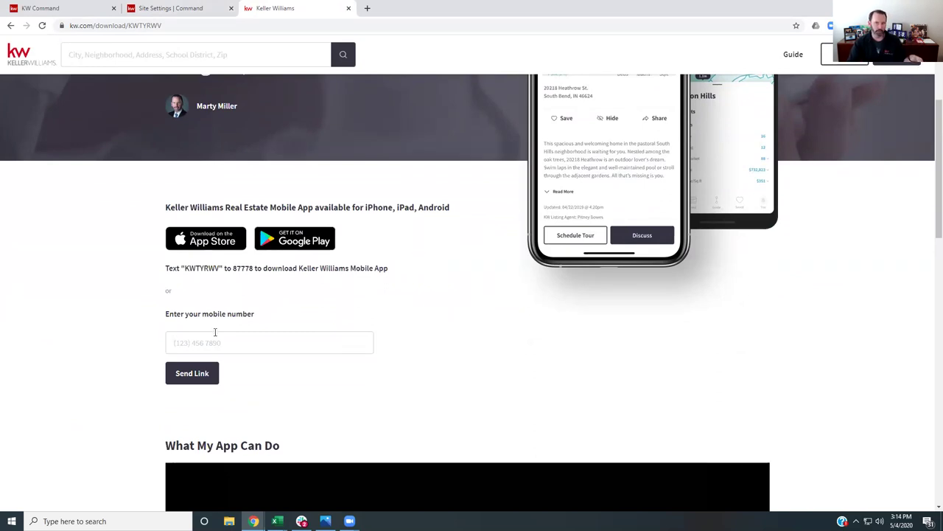
Return to the site and app URL settings and highlight the agent's unique code at the end of the App URL
click(180, 8)
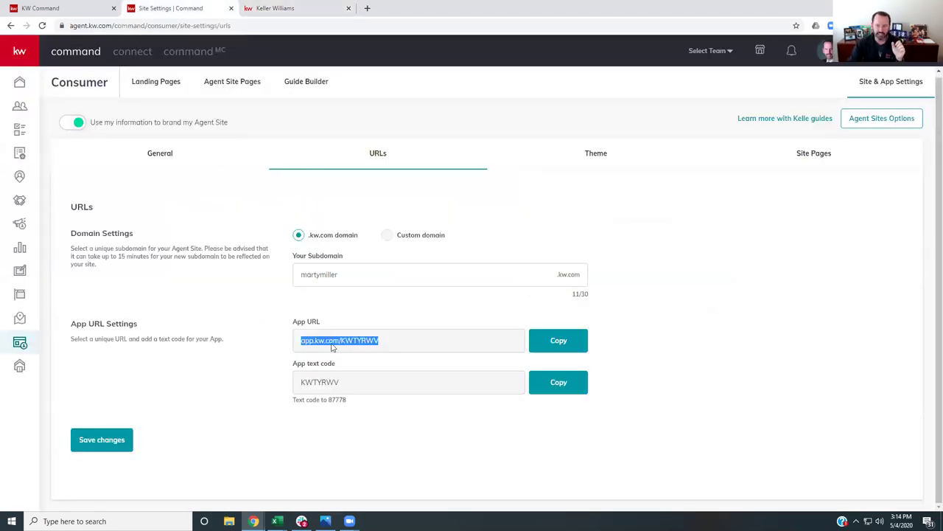
click(395, 342)
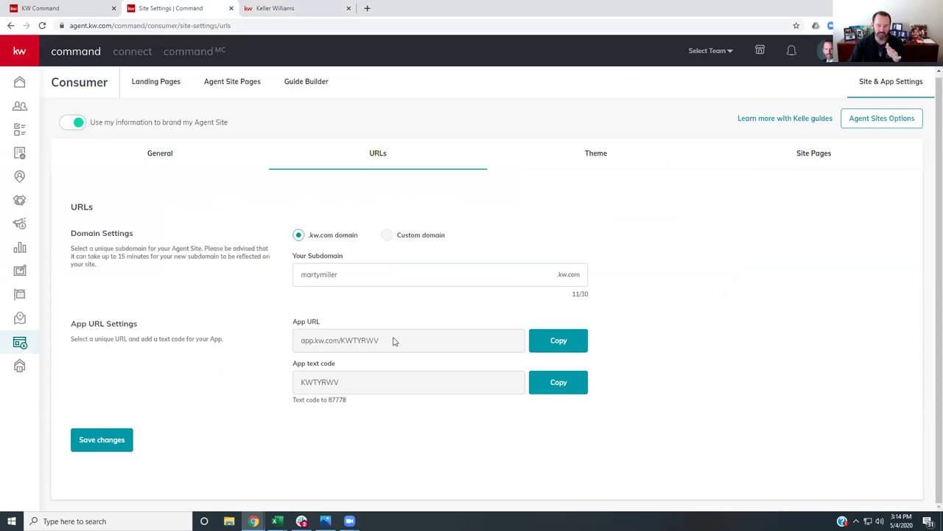
drag(339, 343, 295, 349)
click(359, 345)
double_click(359, 345)
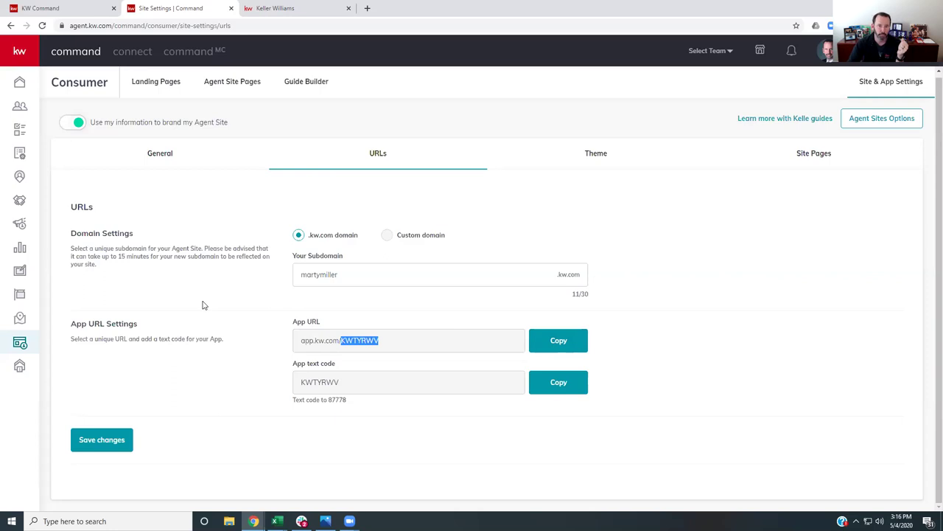
Review the agent's own SmartPlans, then show the steps of the Promote My App plan in the SmartPlans library
click(20, 154)
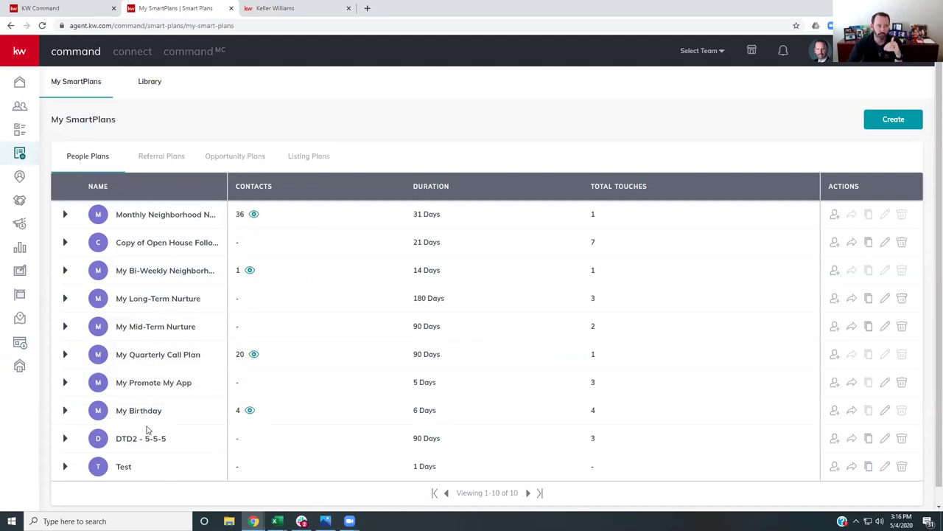
mouse_move(156, 408)
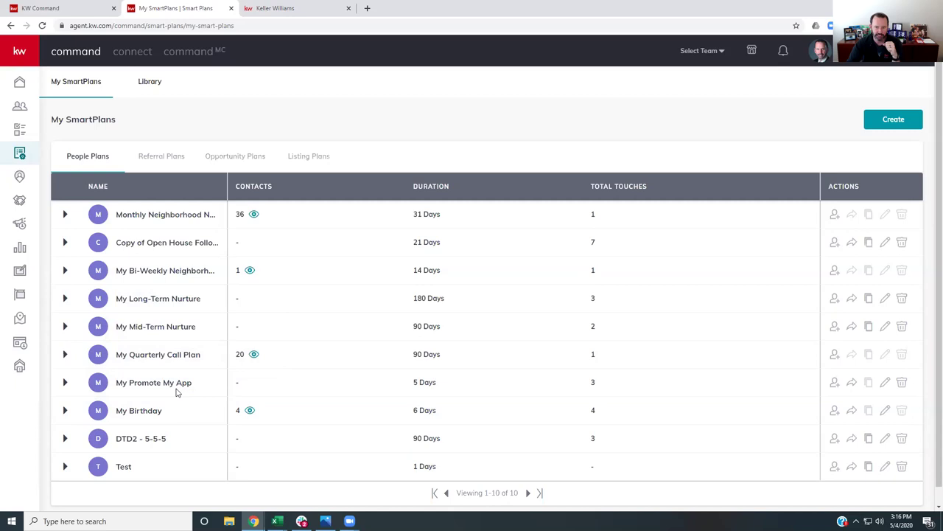
click(150, 83)
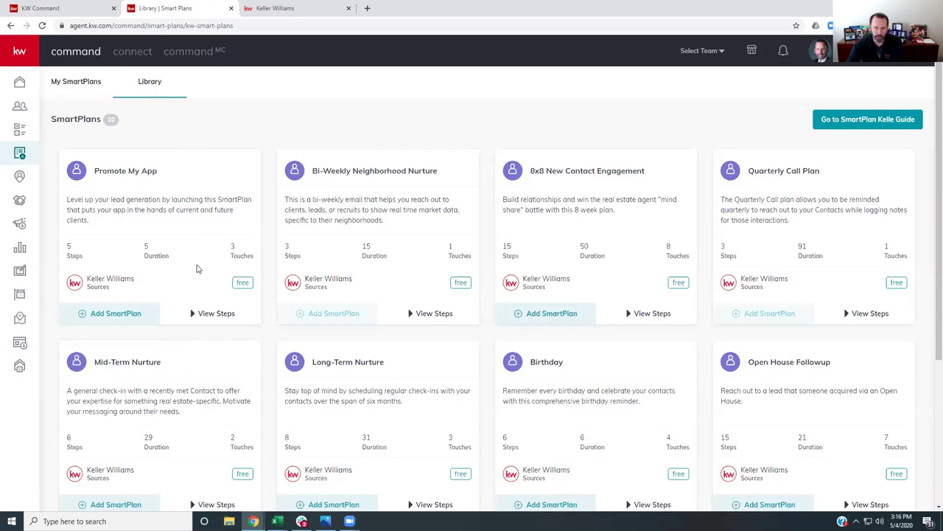
click(216, 316)
scroll(214, 318, down, 2)
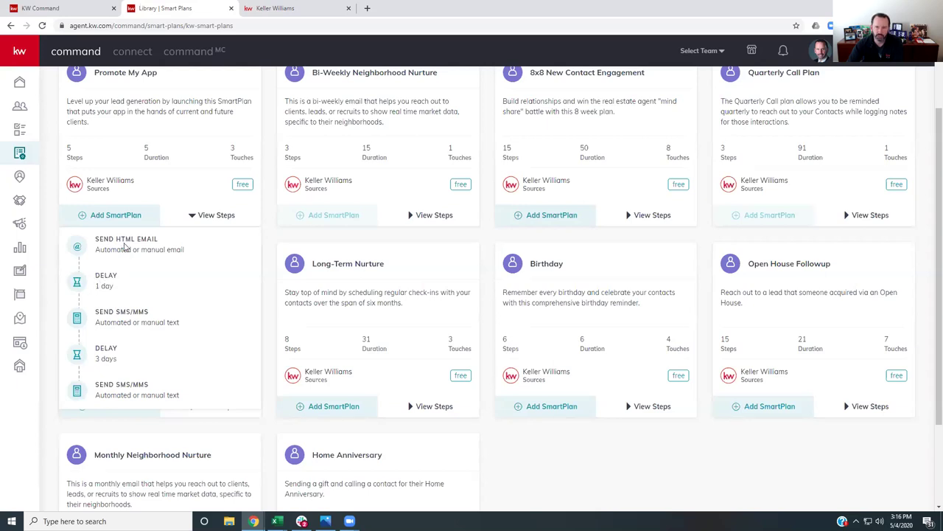
Look at the app download page again and return to the Promote My App steps to review the delays and text messages
click(276, 8)
scroll(449, 181, up, 3)
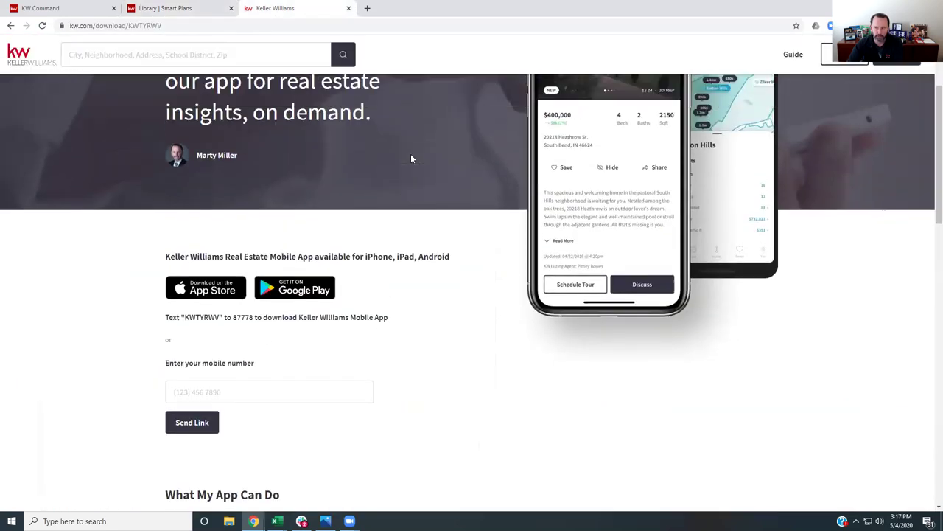
click(195, 8)
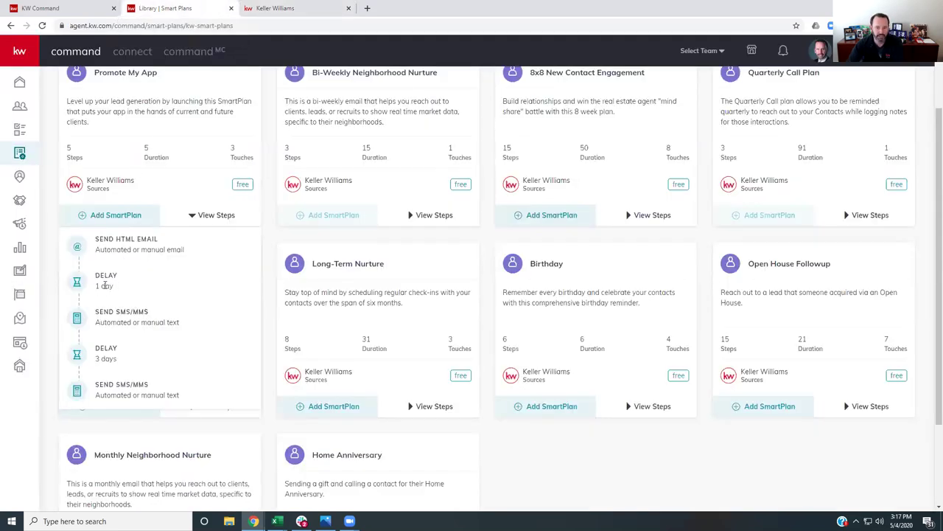
mouse_move(131, 322)
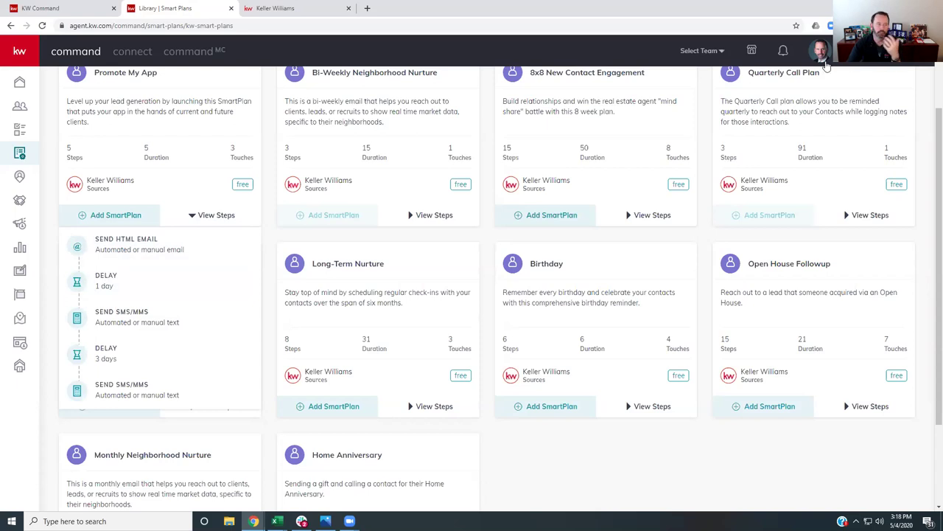
Preview the sample text messages of Promote My App in the library and open the agent's own My Promote My App plan for editing
mouse_move(165, 306)
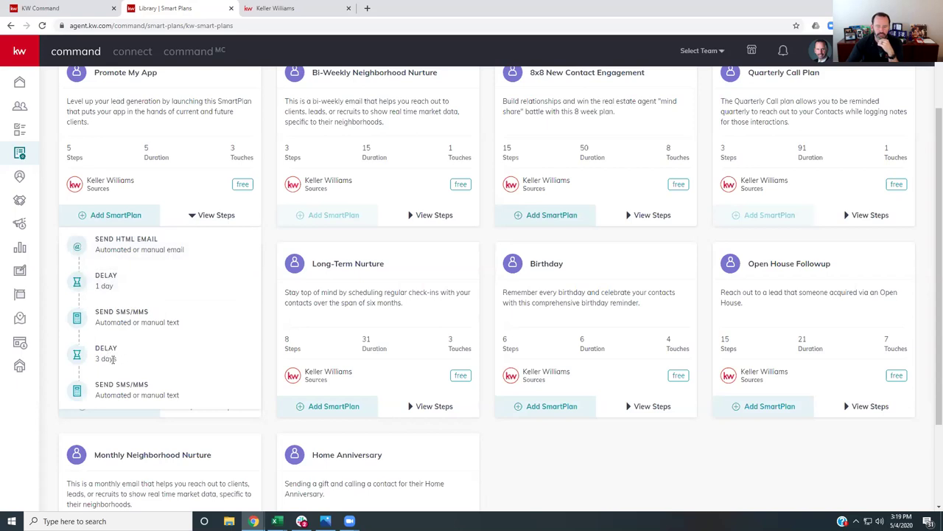
mouse_move(128, 384)
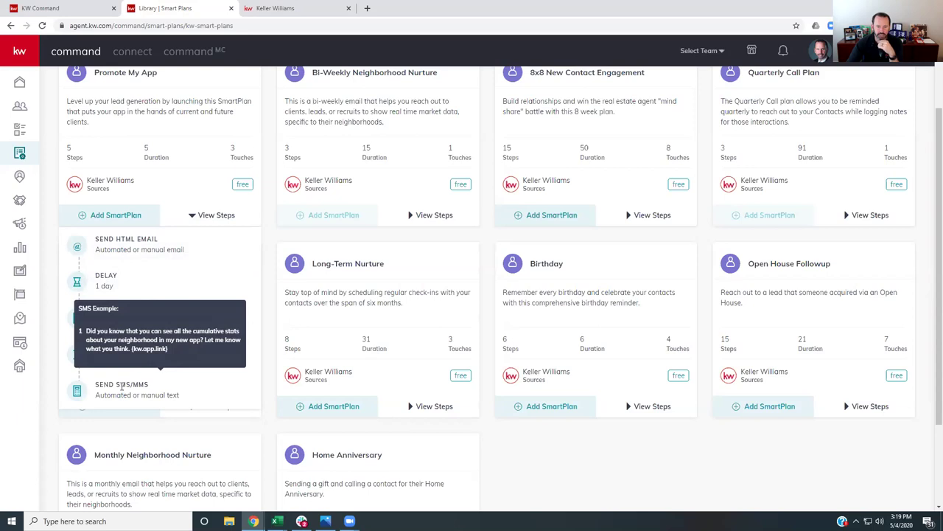
scroll(148, 166, up, 1)
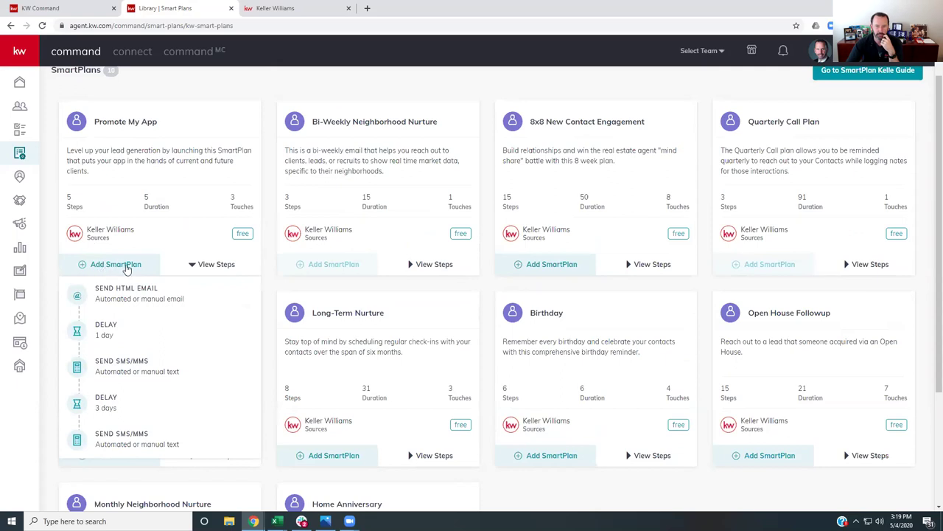
scroll(127, 269, up, 1)
click(87, 81)
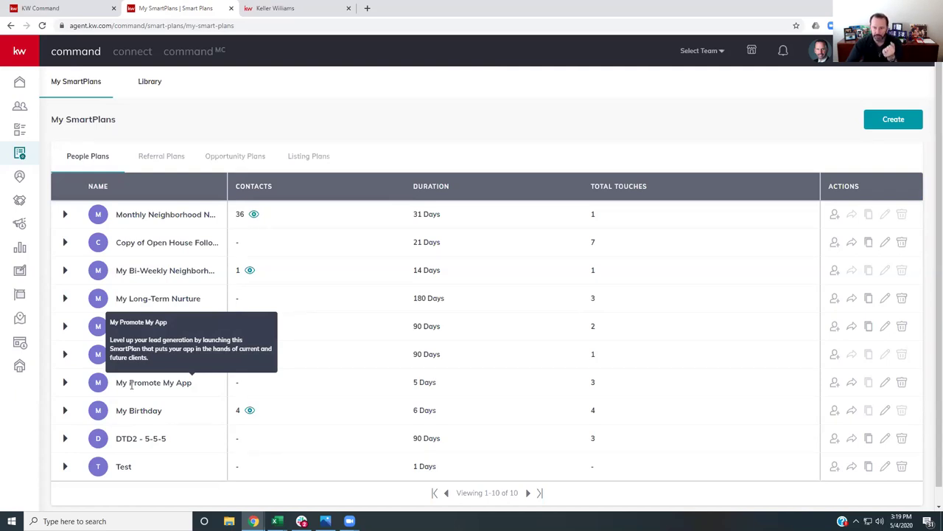
click(887, 386)
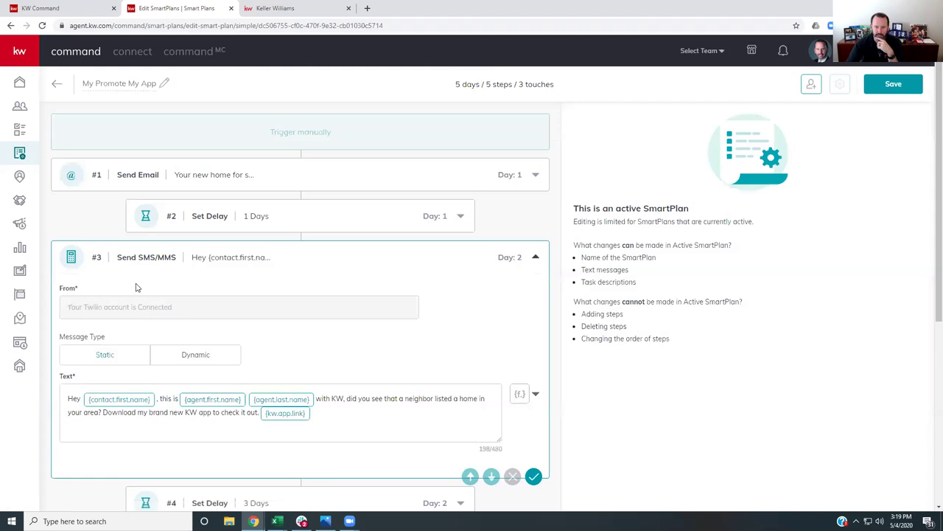
Review the text messages in steps 3 and 5 of the plan and show the merge fields available for the step 3 message
scroll(136, 287, down, 5)
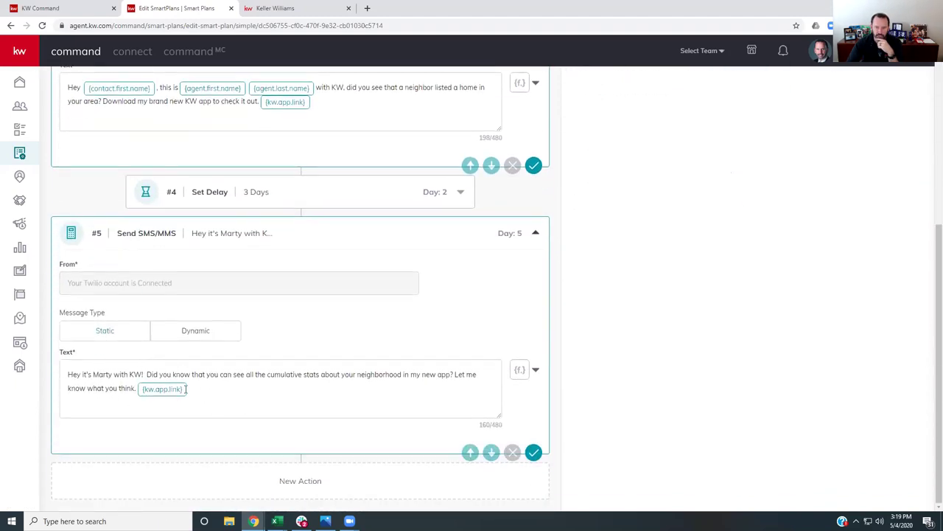
scroll(184, 374, up, 3)
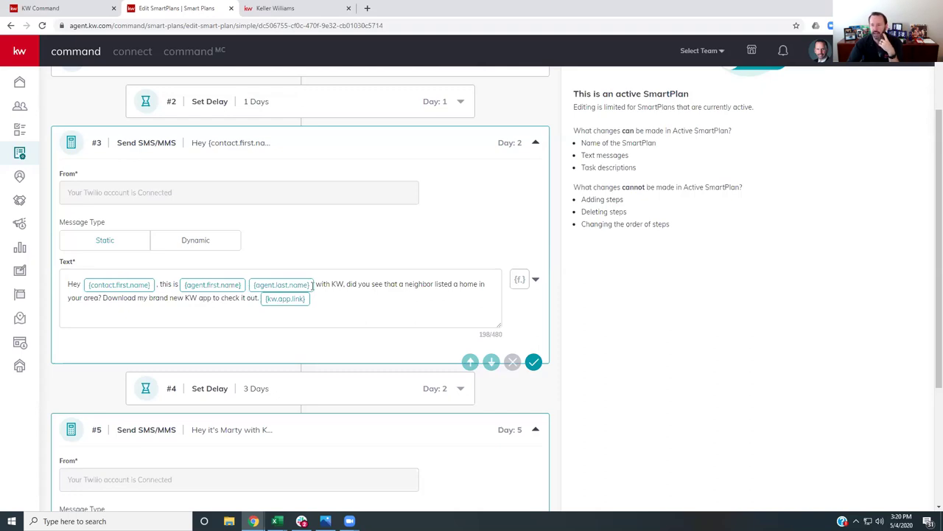
mouse_move(102, 297)
mouse_down()
mouse_move(92, 294)
mouse_move(99, 303)
mouse_up()
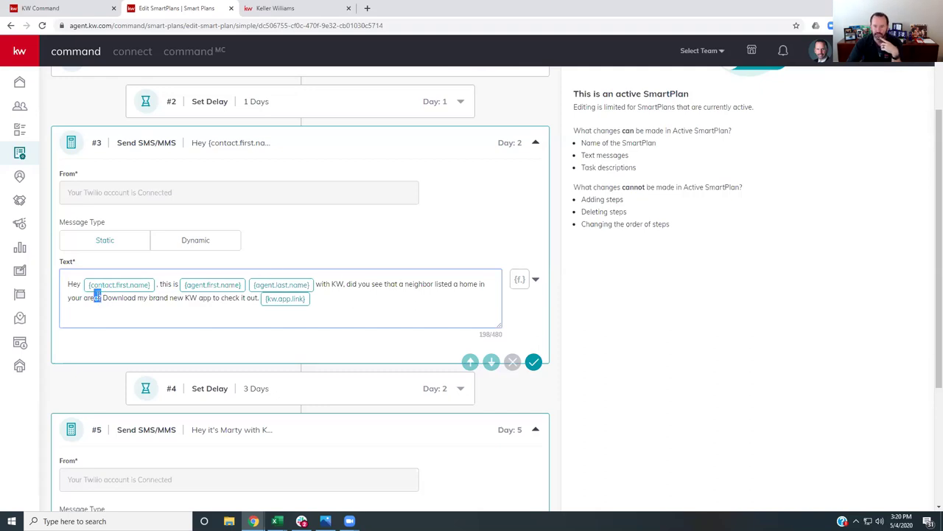
click(101, 297)
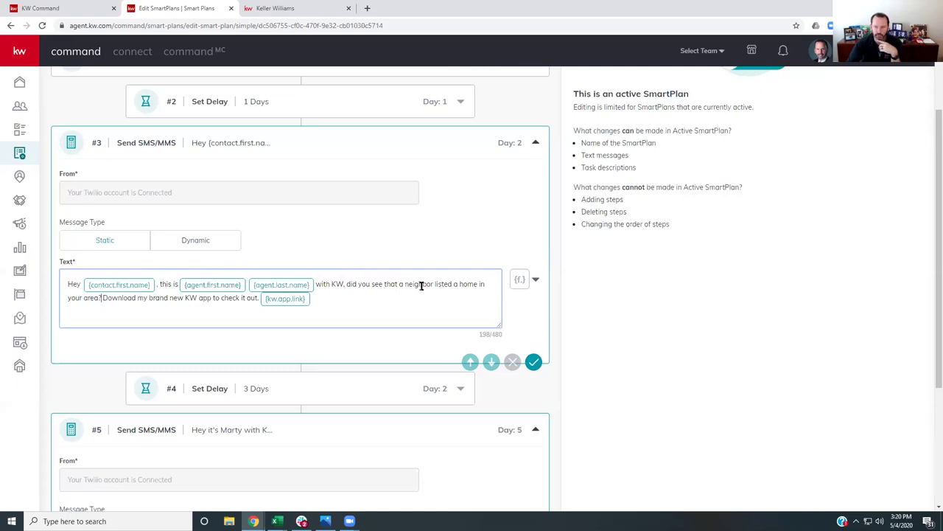
click(520, 283)
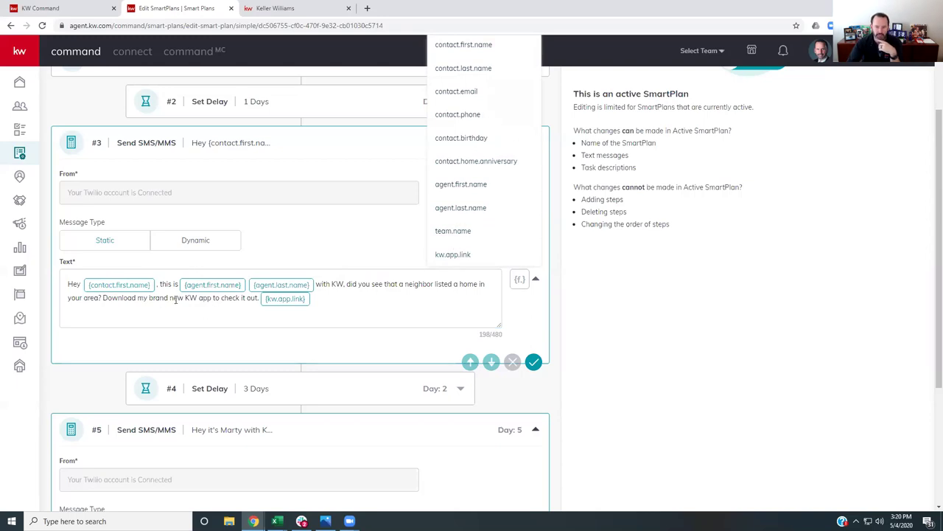
scroll(132, 422, down, 3)
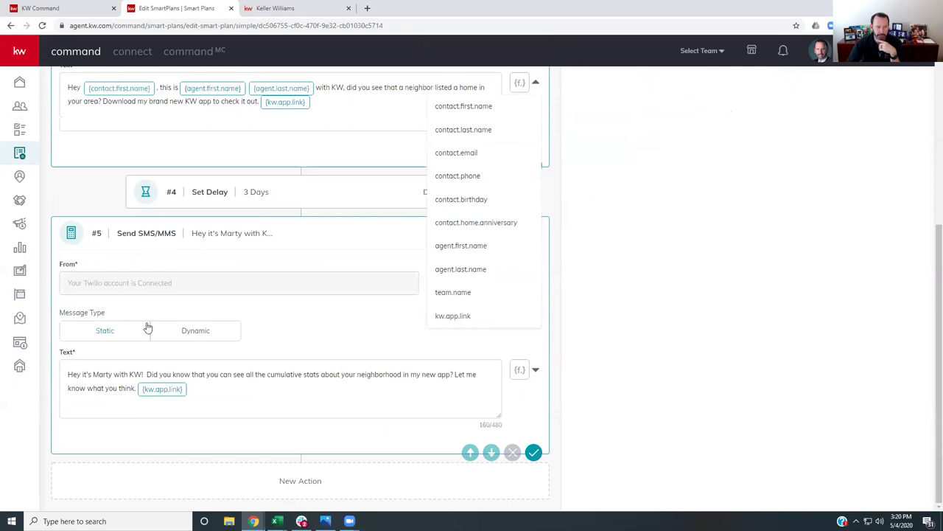
scroll(153, 310, up, 3)
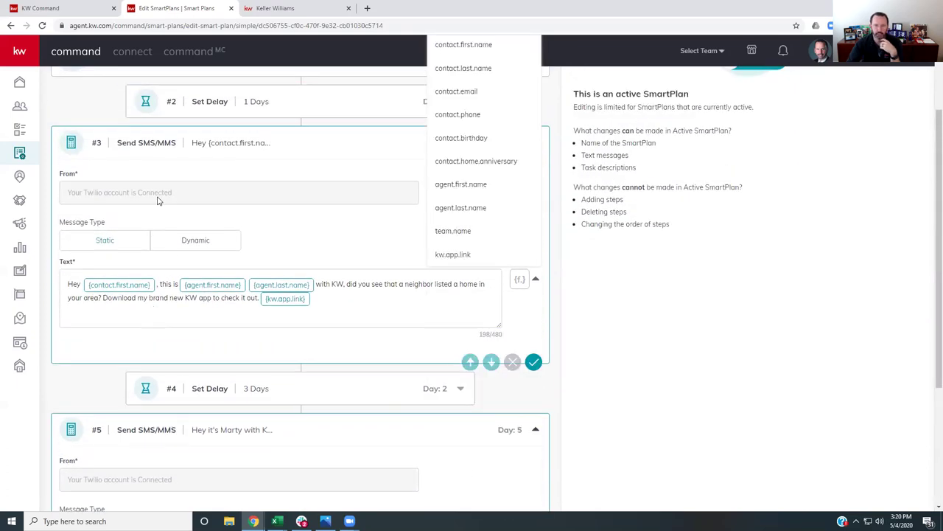
scroll(160, 201, up, 2)
click(891, 85)
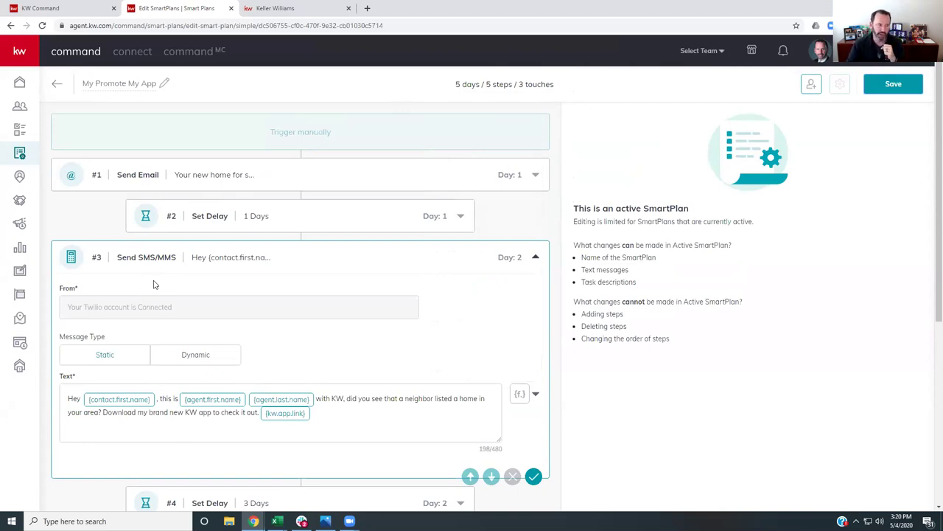
Open the social posts in Campaigns and look through the week's scheduled posts and the suggested social posts
click(20, 226)
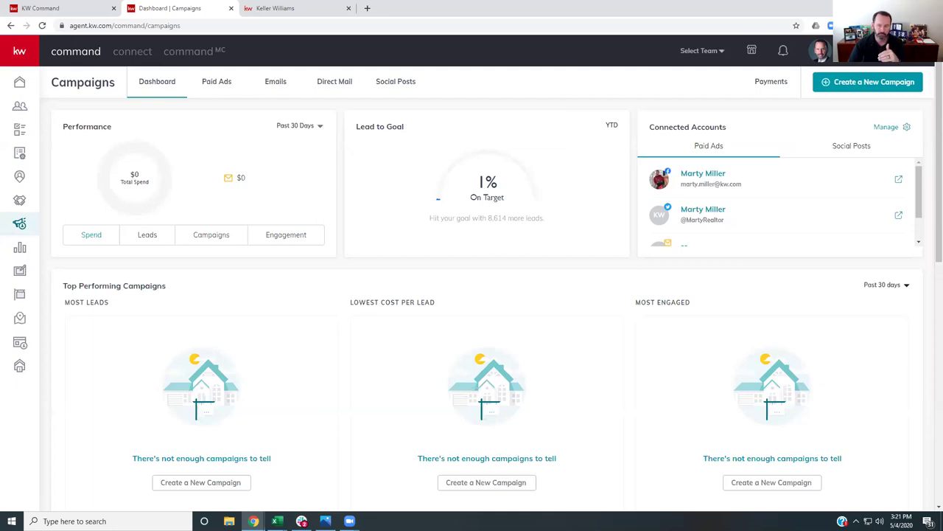
click(398, 87)
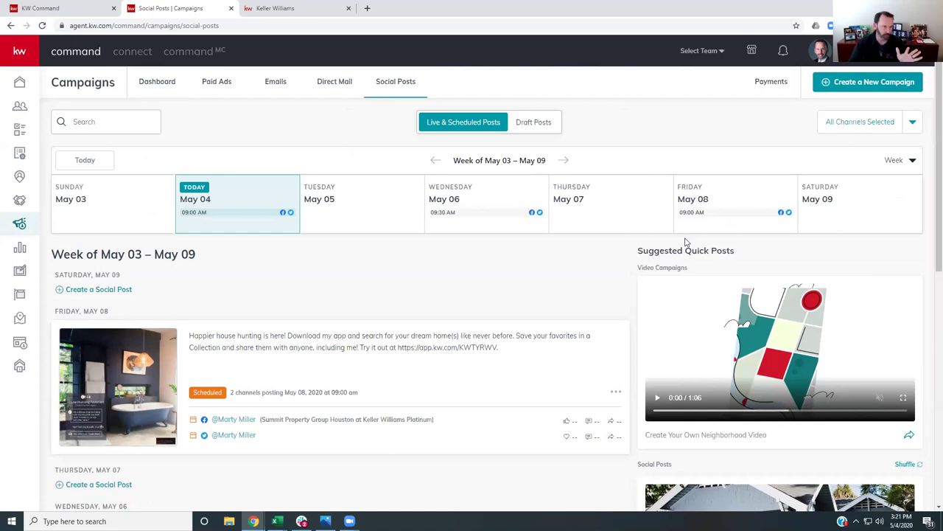
scroll(685, 242, down, 3)
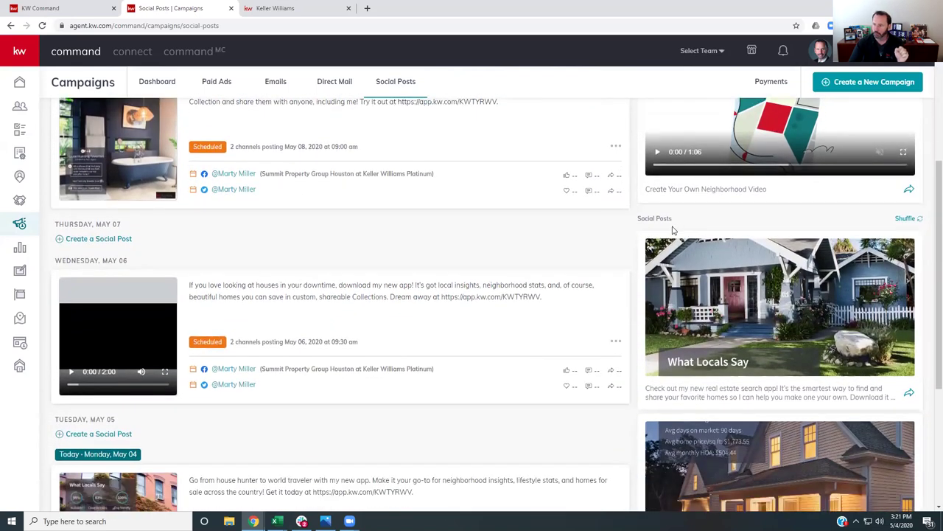
scroll(687, 234, down, 1)
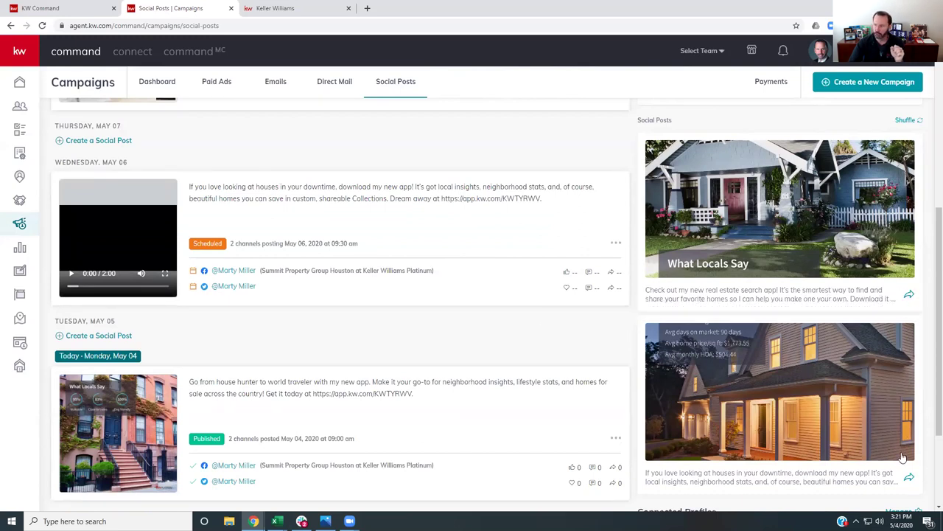
Start a new social post from the suggested house with the lit porch and shuffle its text to the "Happier house hunting is here!" version
click(909, 480)
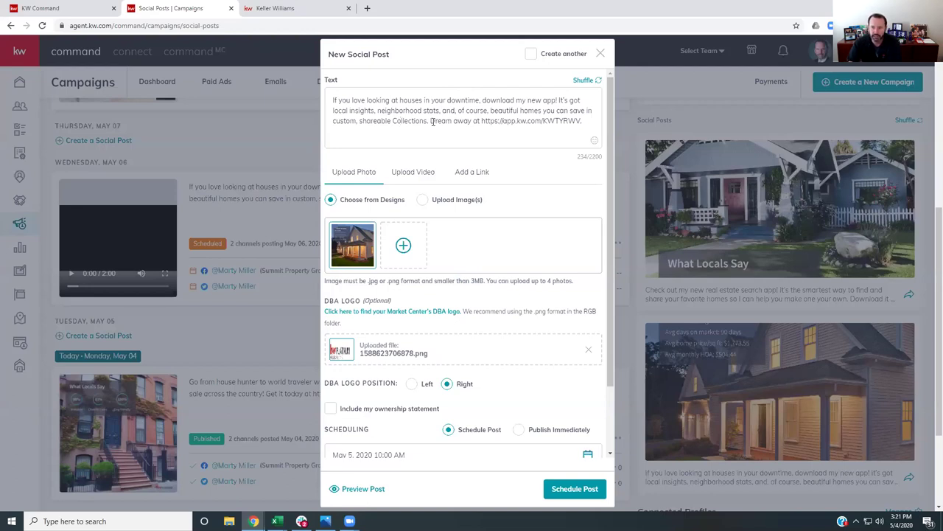
click(580, 81)
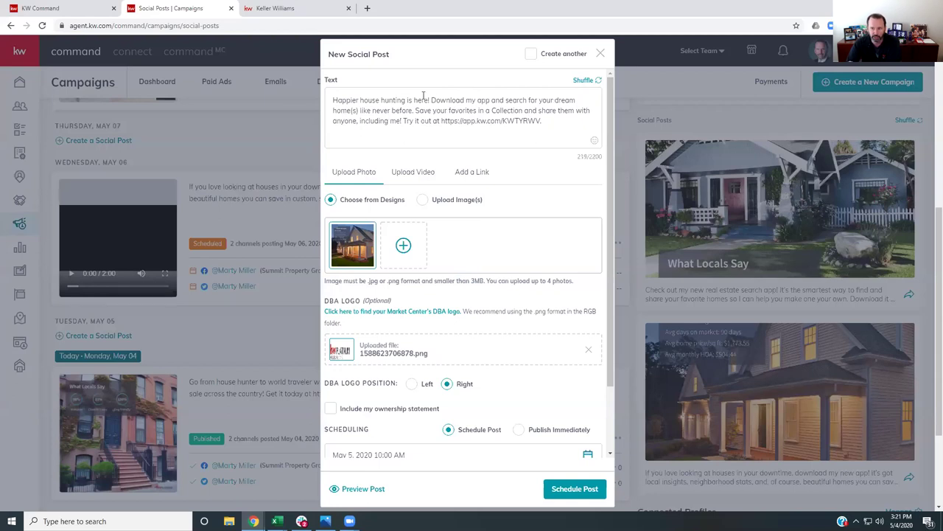
click(406, 110)
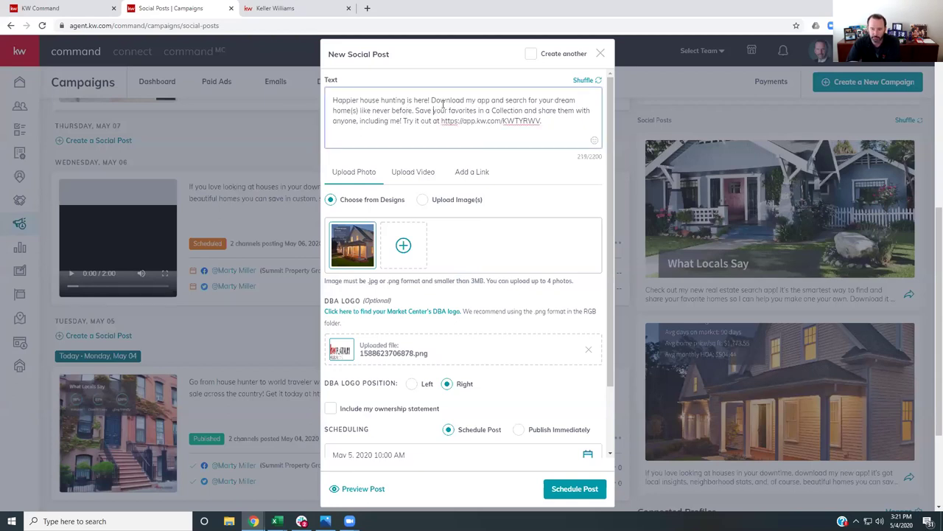
text(saaf asdfsadf)
key(BackSpace)
key(BackSpace)
key(BackSpace)
key(BackSpace)
key(BackSpace)
key(BackSpace)
key(BackSpace)
key(BackSpace)
key(BackSpace)
key(BackSpace)
key(BackSpace)
key(BackSpace)
key(BackSpace)
Schedule the new social post for May 18, 2020 at 9:00 AM
mouse_move(354, 251)
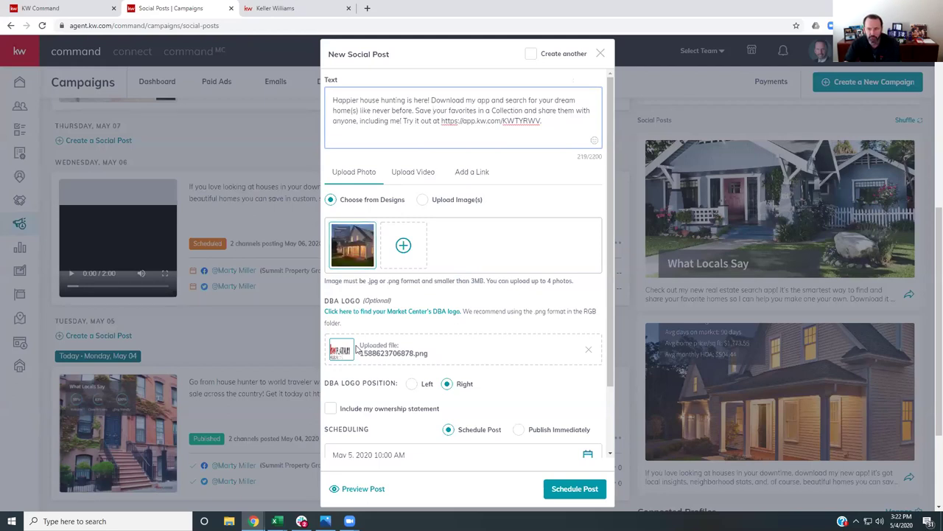
scroll(349, 343, down, 2)
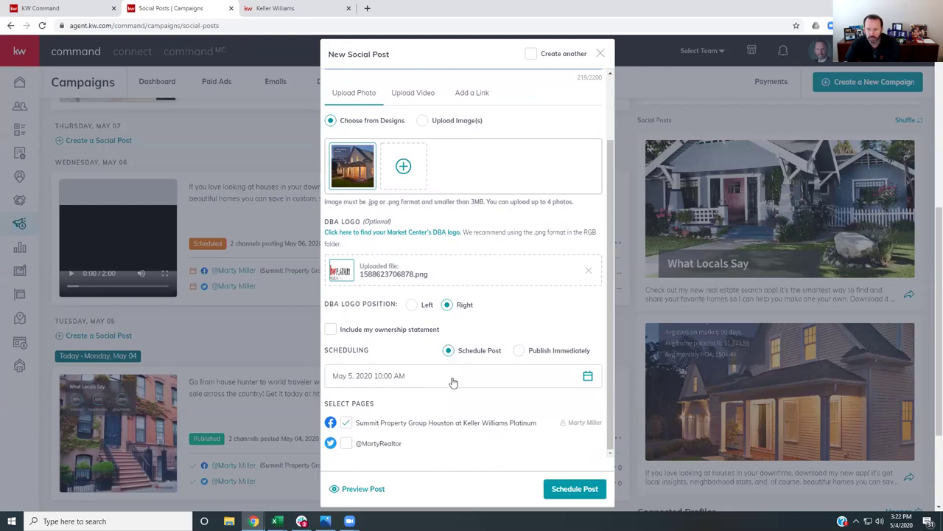
click(588, 378)
scroll(494, 359, down, 2)
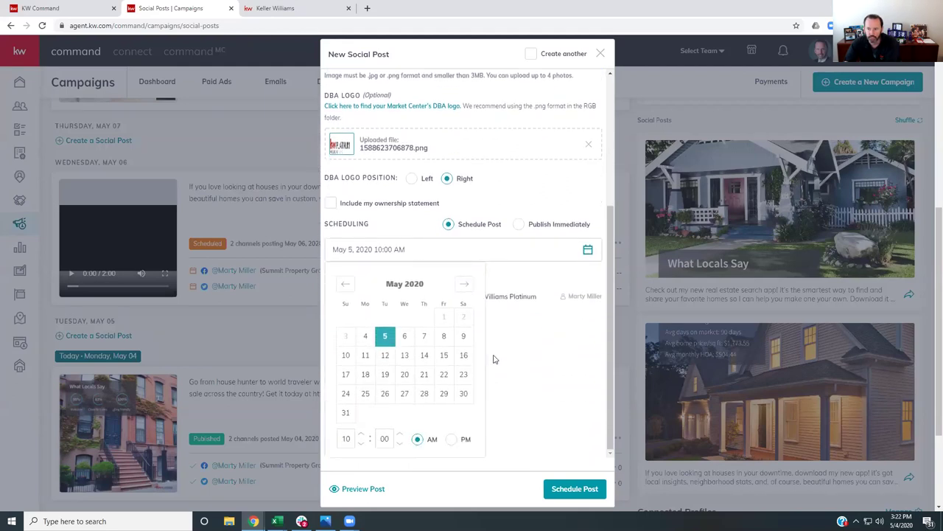
click(365, 375)
click(361, 443)
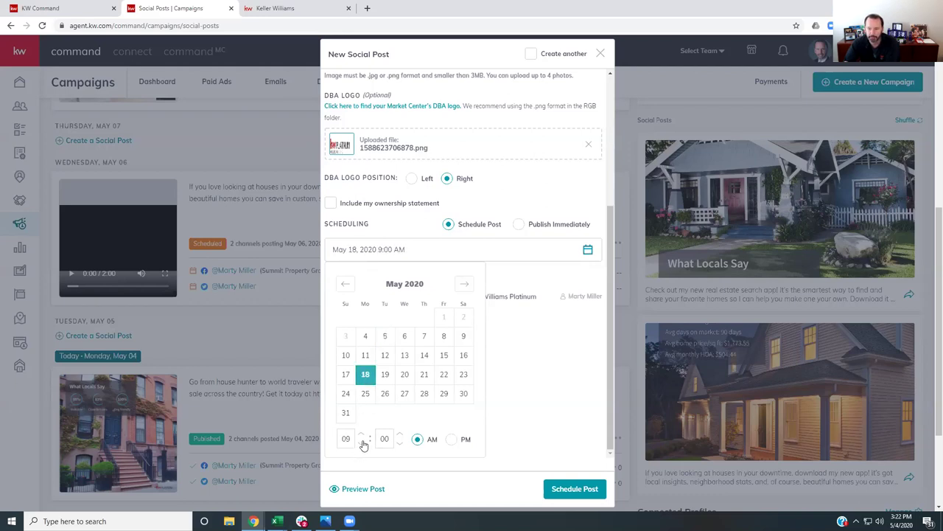
click(557, 384)
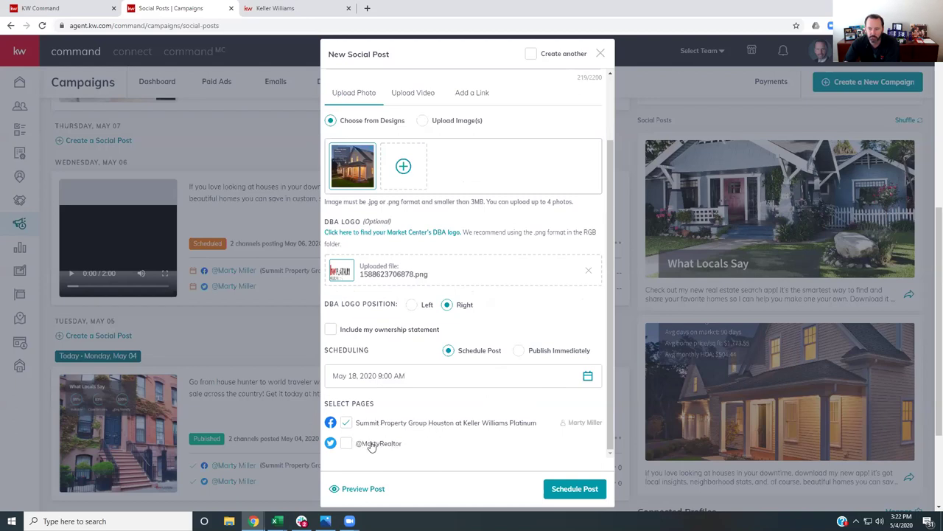
Add the Twitter account to the post's pages, then preview the Twitter version and confirm scheduling the post
click(347, 445)
click(574, 488)
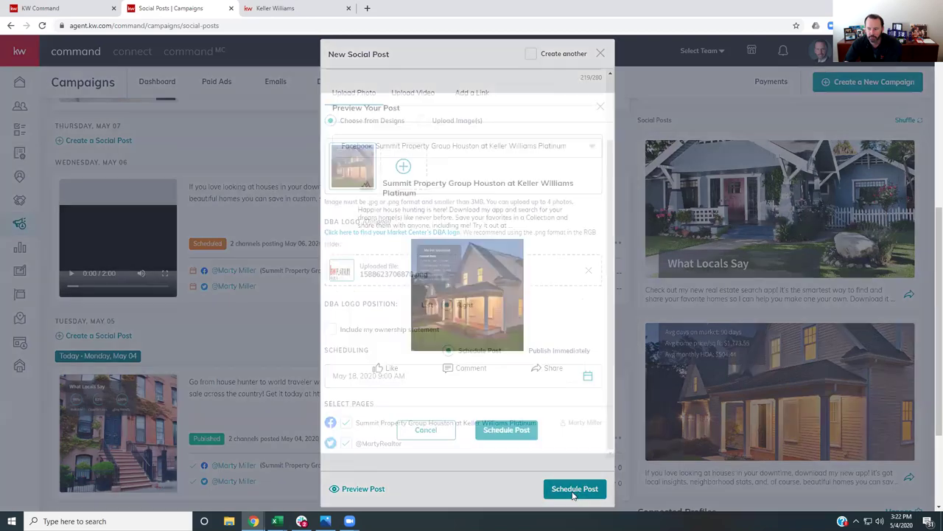
click(523, 147)
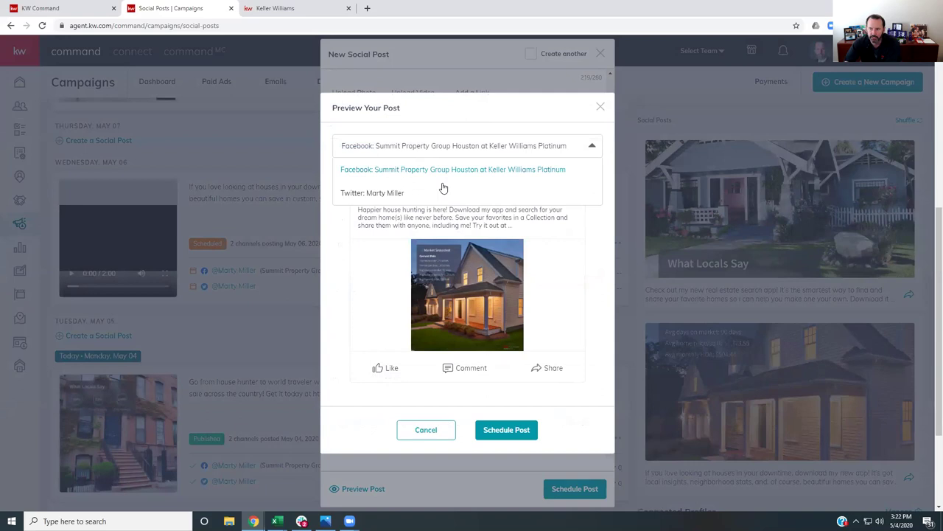
click(348, 194)
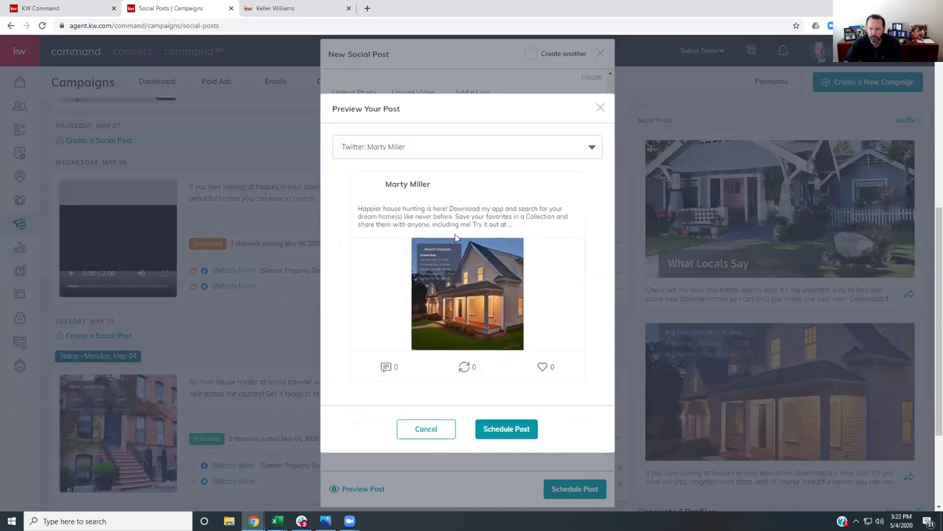
click(514, 432)
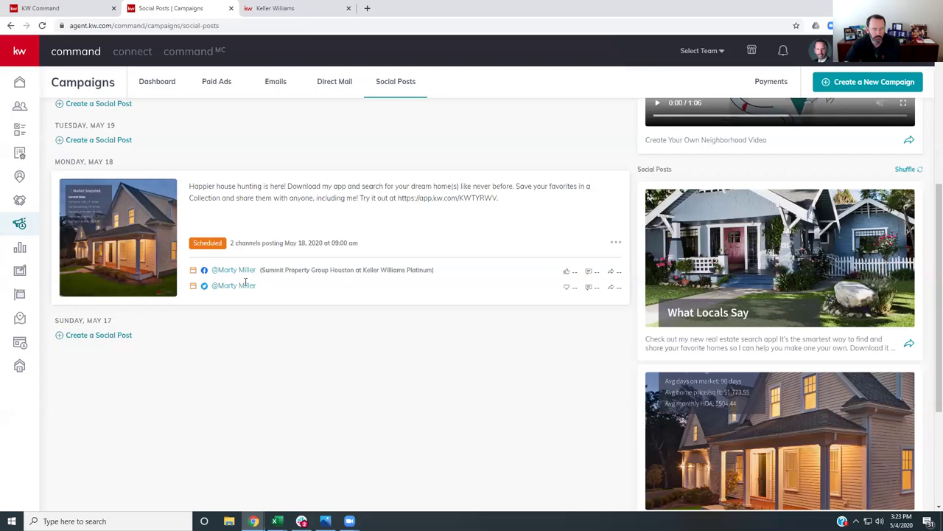
Start another social post from the suggested "What Locals Say" design and set its schedule to May 20, 2020 at 9:00 AM
scroll(328, 268, down, 1)
scroll(575, 273, up, 1)
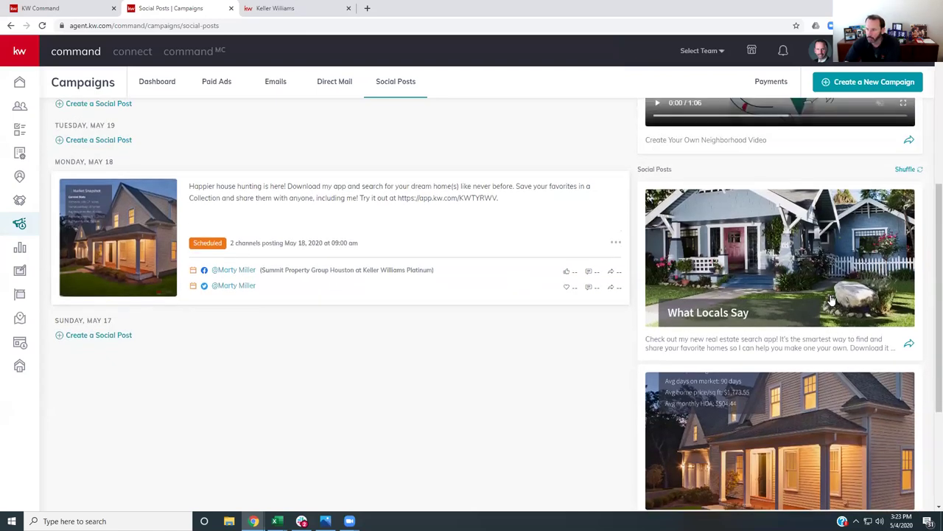
click(910, 345)
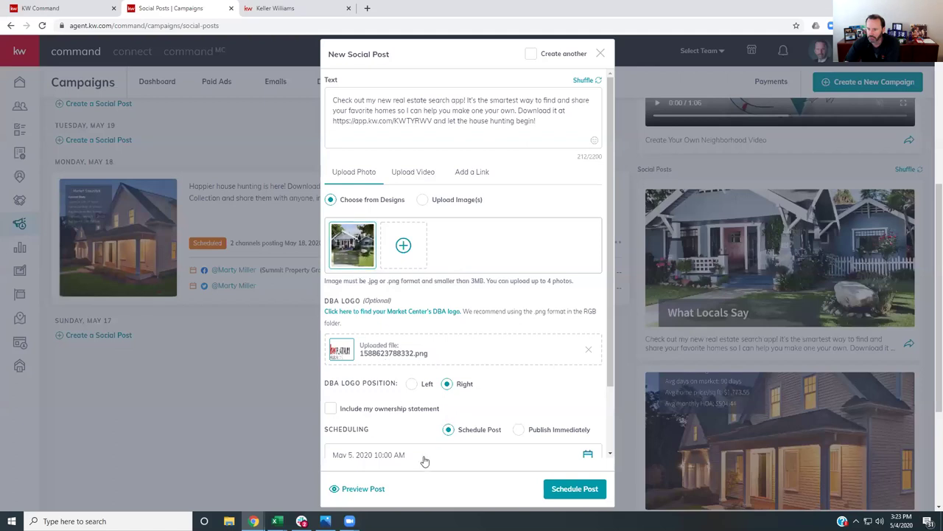
click(535, 455)
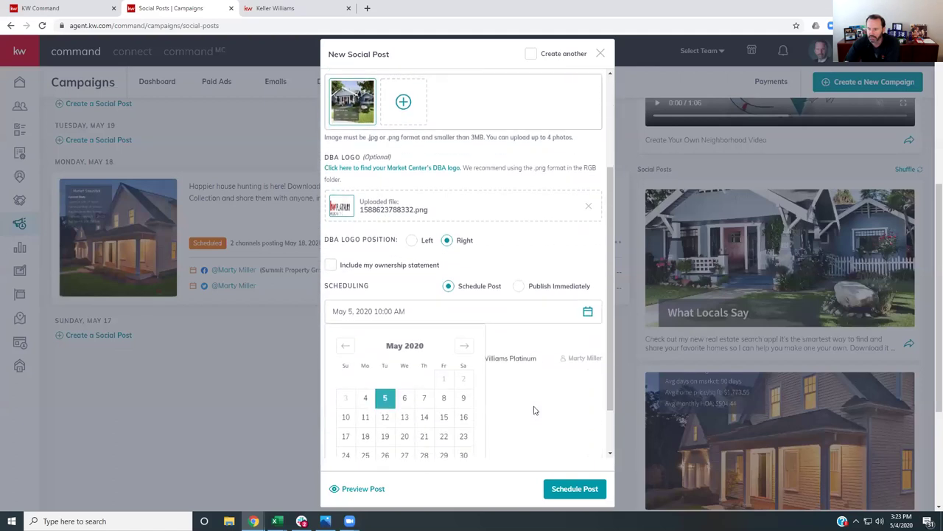
scroll(523, 406, down, 1)
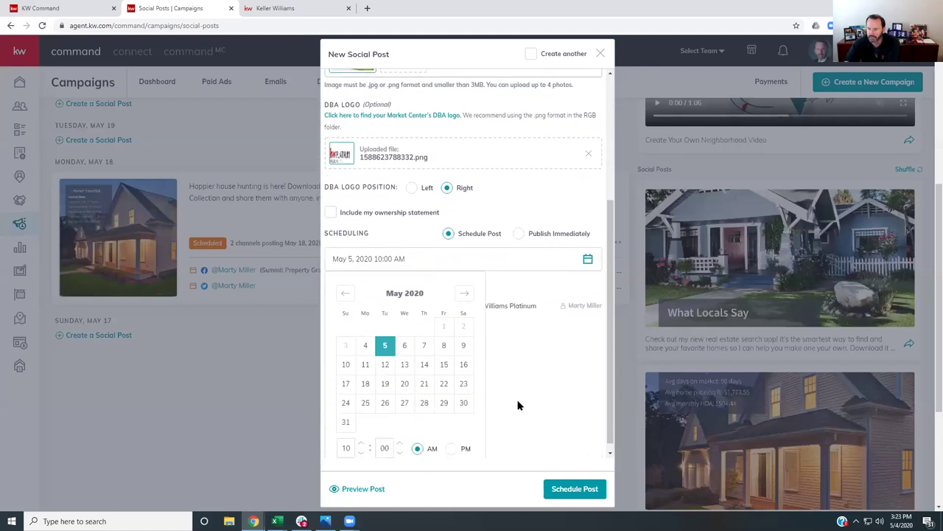
click(405, 384)
click(361, 453)
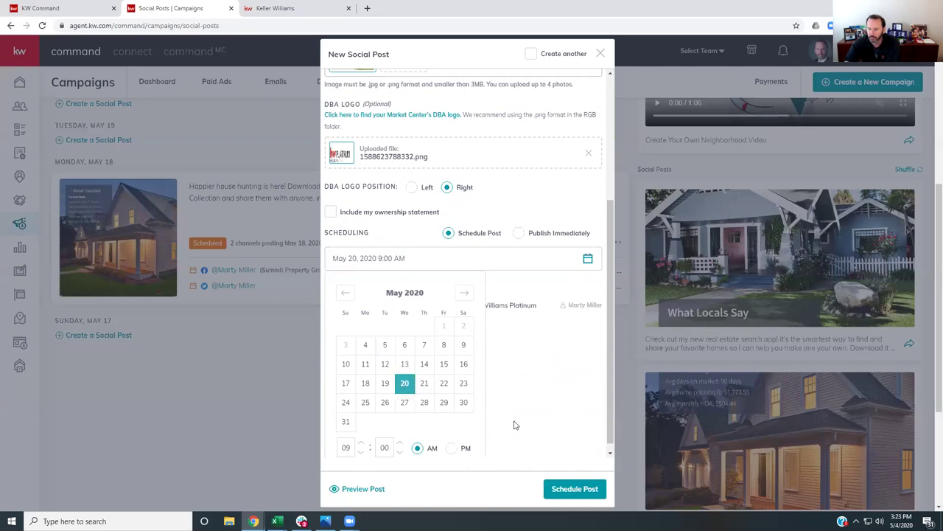
scroll(548, 383, down, 1)
click(543, 360)
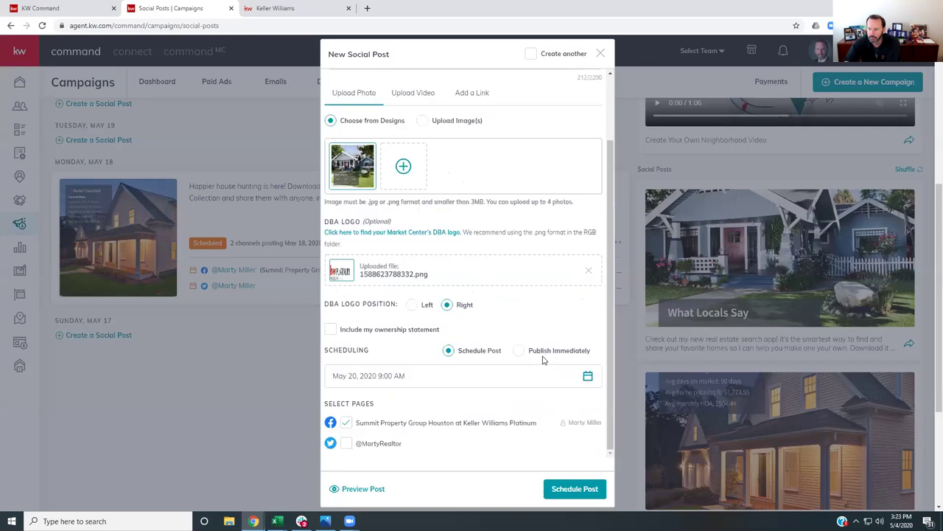
Add the Twitter account to the May 20 post's pages and confirm scheduling the post from its preview
click(347, 444)
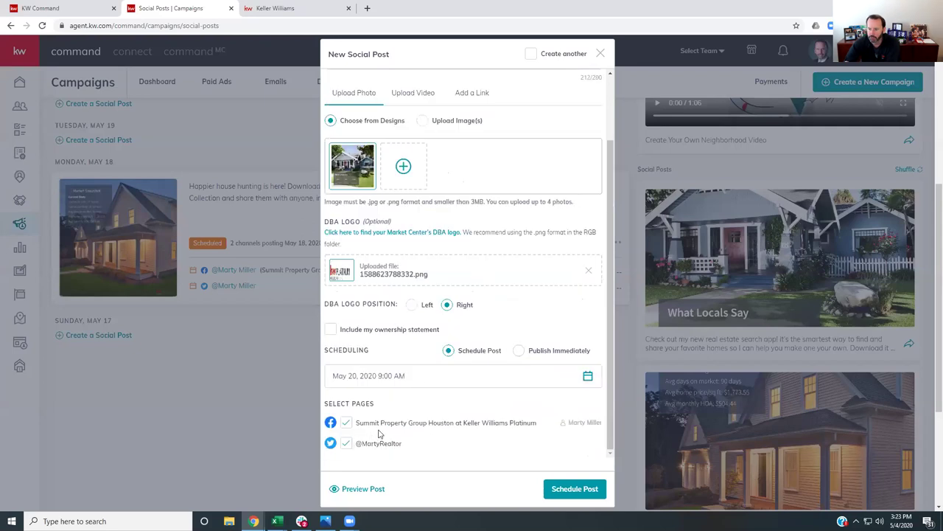
click(549, 488)
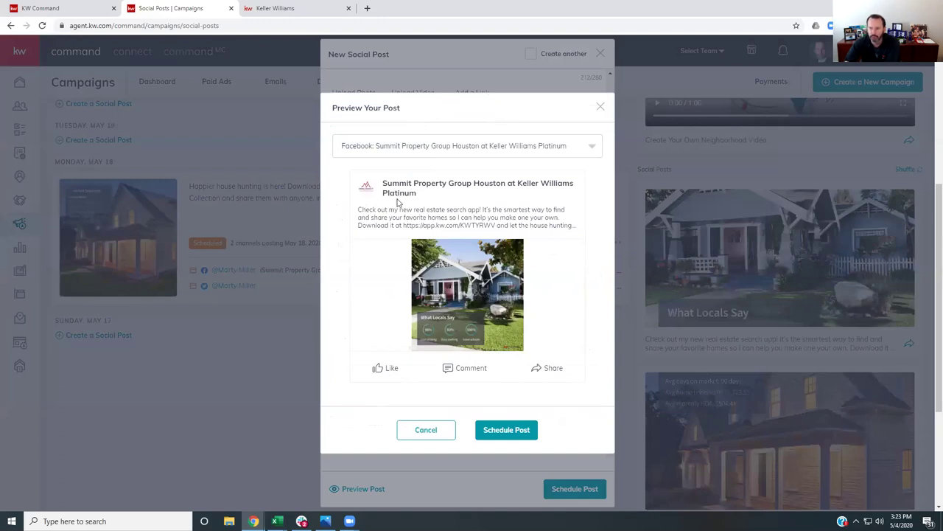
click(507, 430)
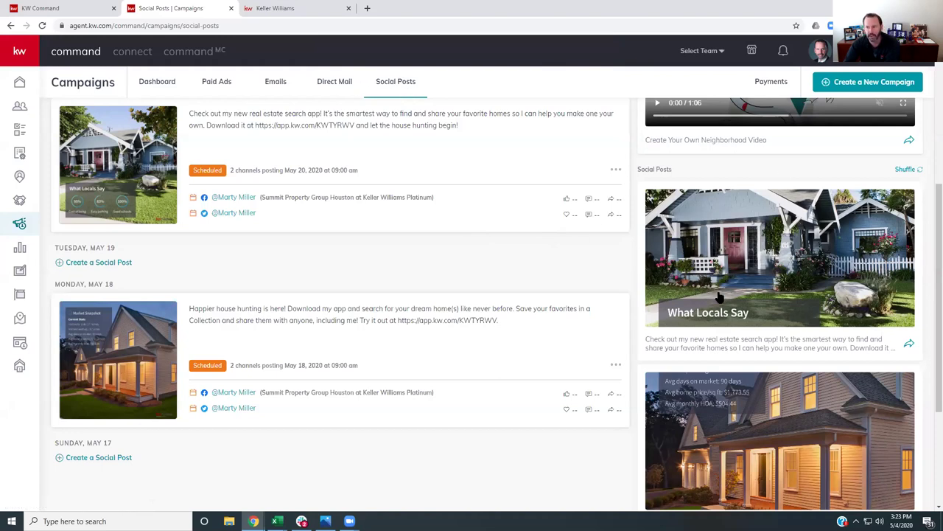
Shuffle the suggested social posts until a video suggestion with the "My app is here" text is offered
scroll(720, 296, down, 1)
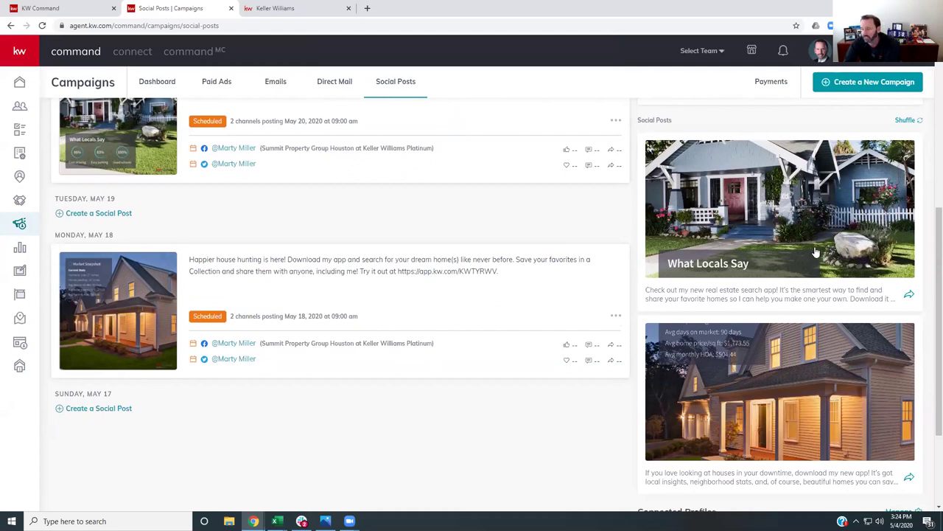
click(905, 122)
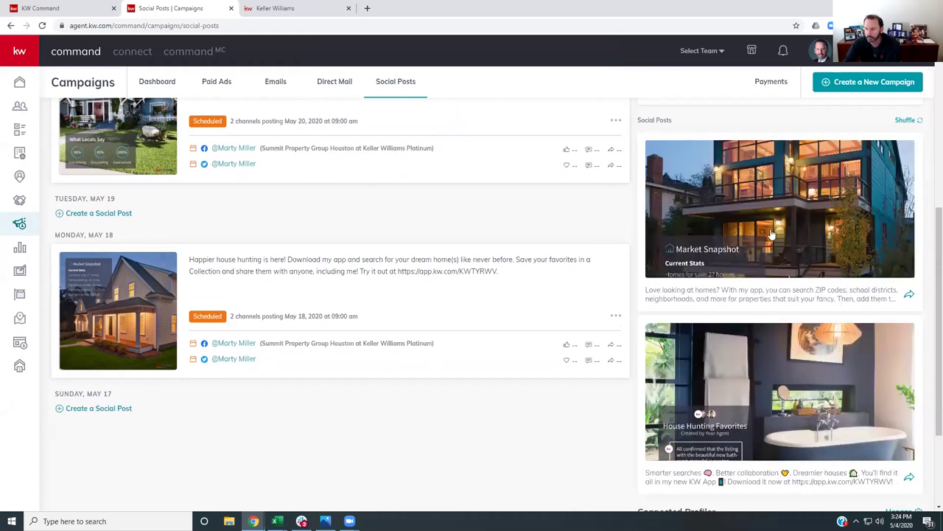
click(906, 121)
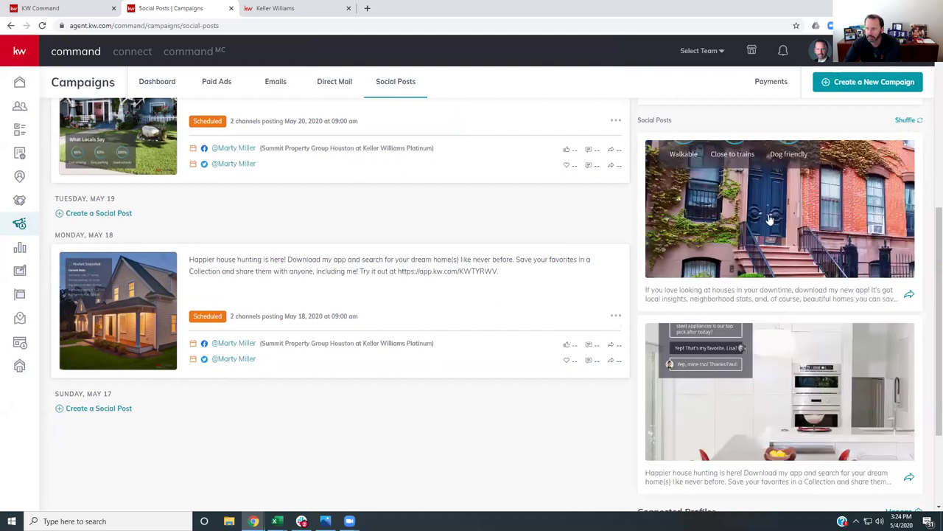
click(906, 121)
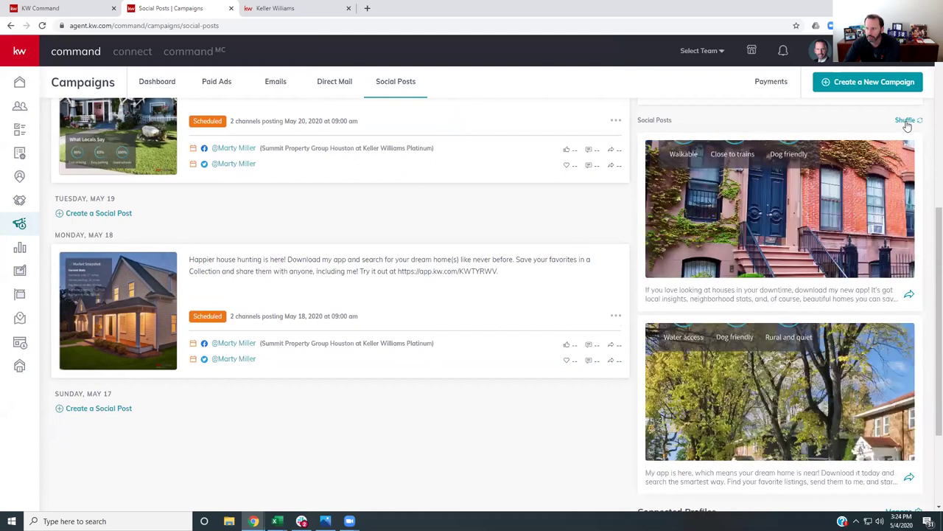
click(906, 122)
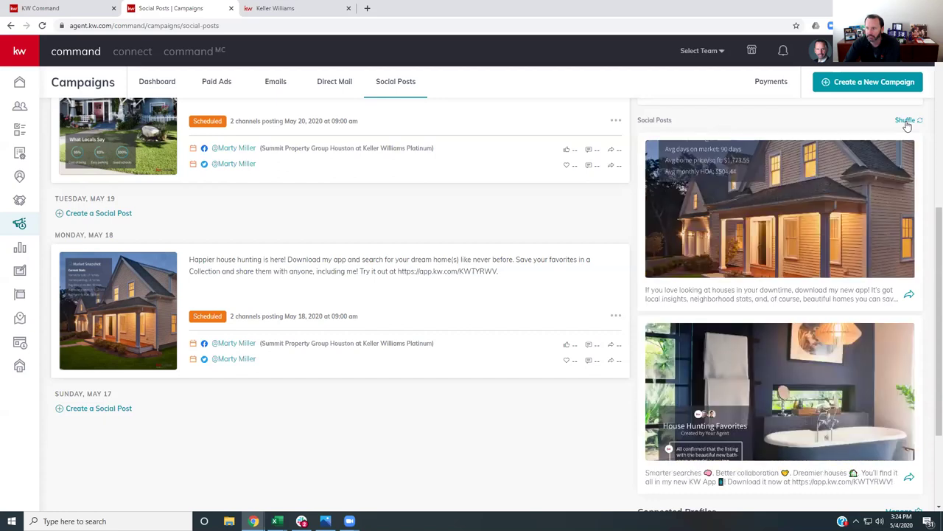
click(905, 122)
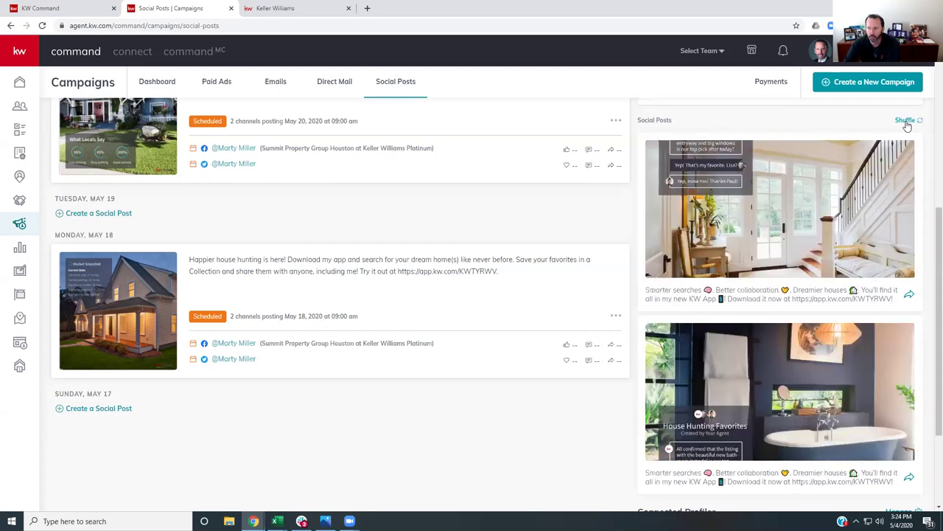
click(905, 121)
click(906, 121)
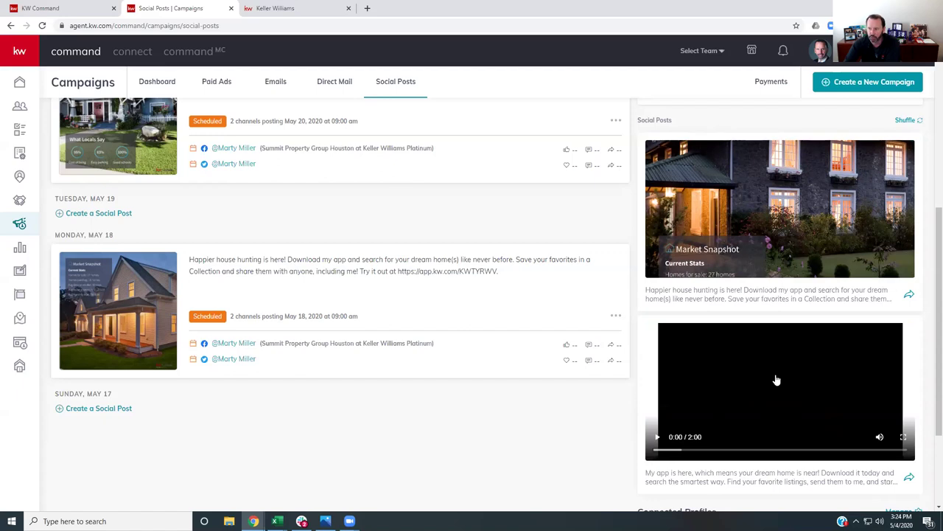
Play the first seconds of the suggested app video and pause it
scroll(776, 379, down, 1)
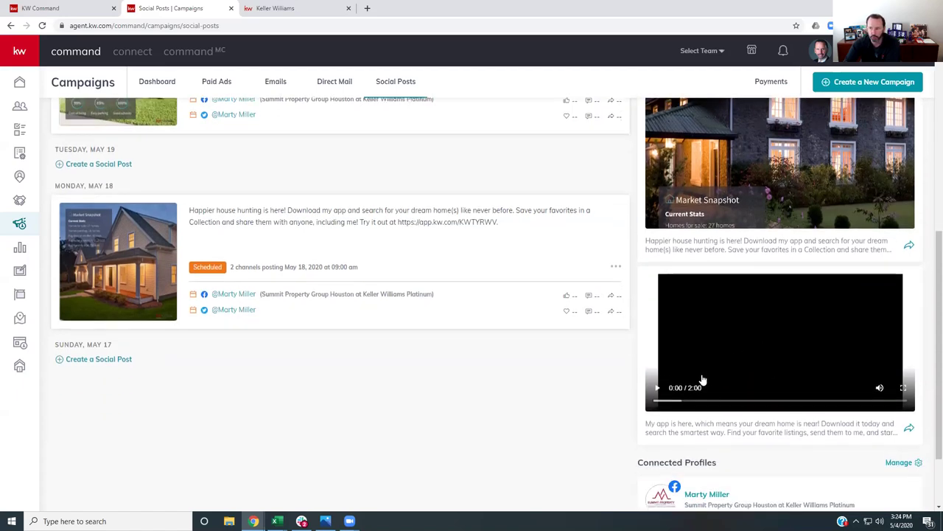
click(657, 389)
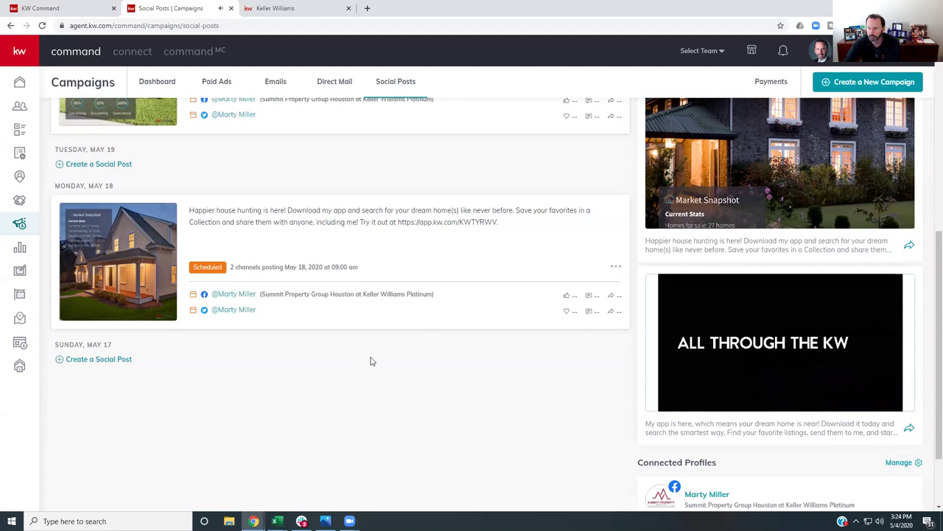
mouse_move(656, 393)
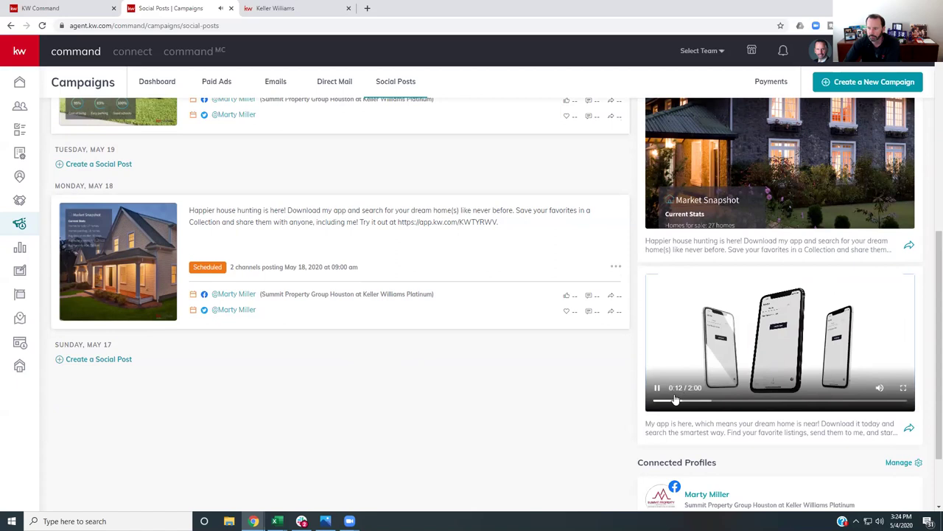
click(657, 390)
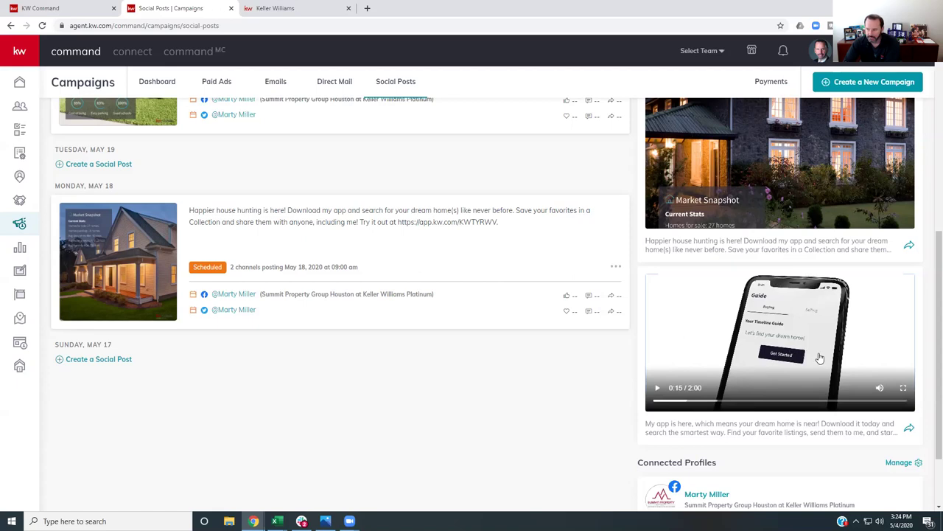
Start a new social post from the suggested app video and set its schedule to May 22, 2020 at 9:00 AM
click(910, 429)
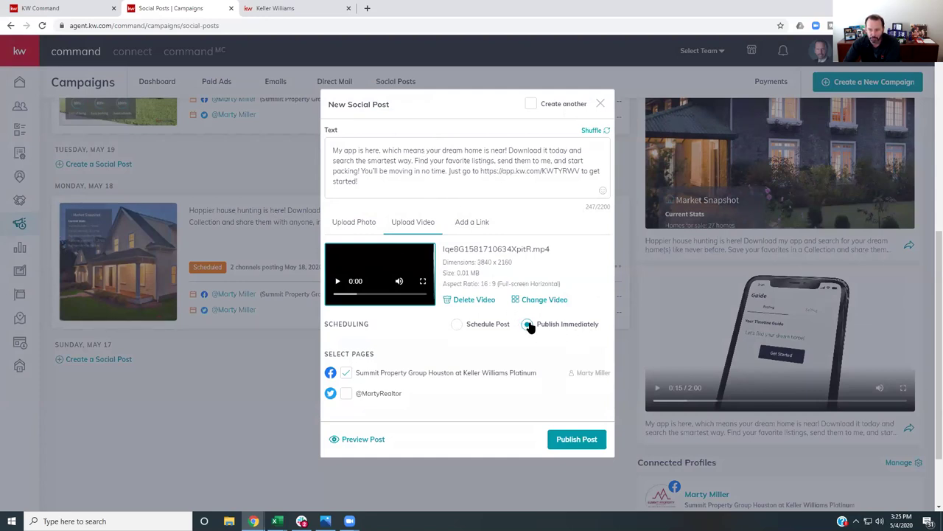
click(457, 325)
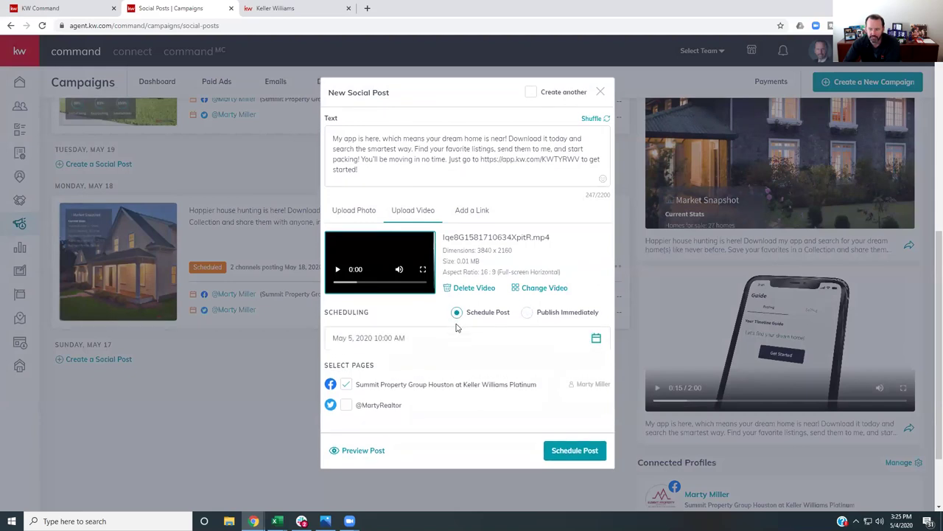
click(440, 344)
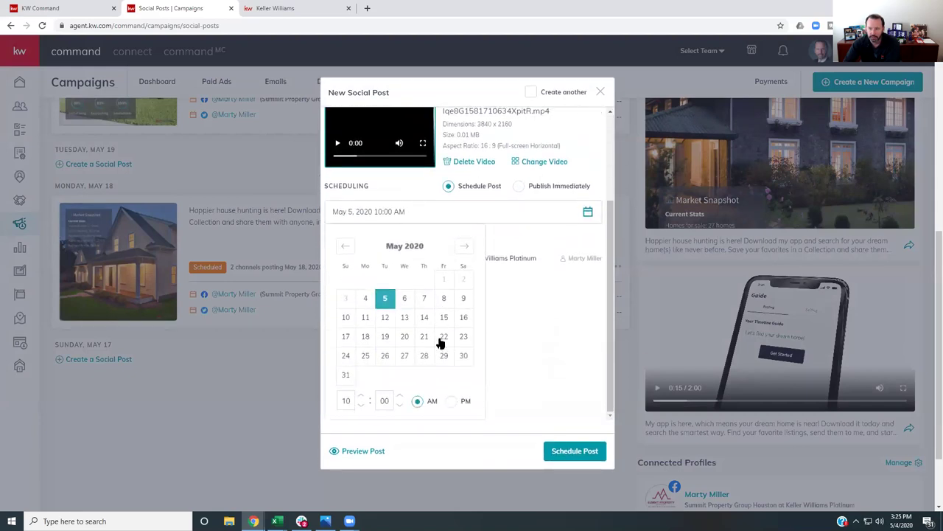
click(444, 336)
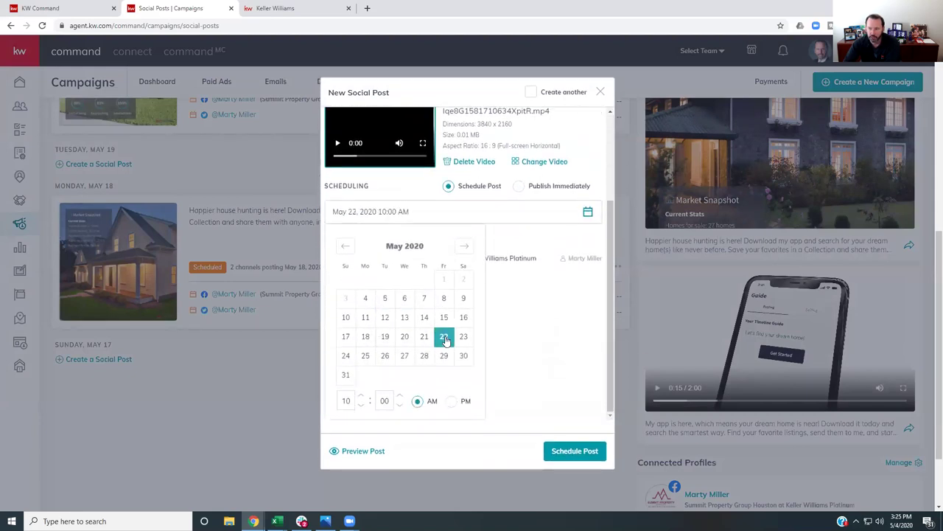
click(361, 404)
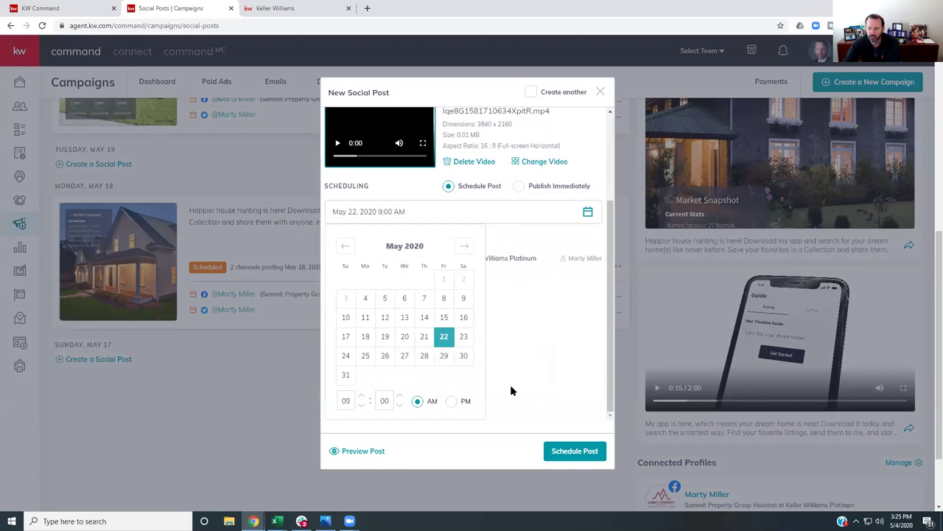
click(516, 408)
Add the Twitter account to the video post's pages, preview its Twitter version and confirm scheduling the post
click(346, 405)
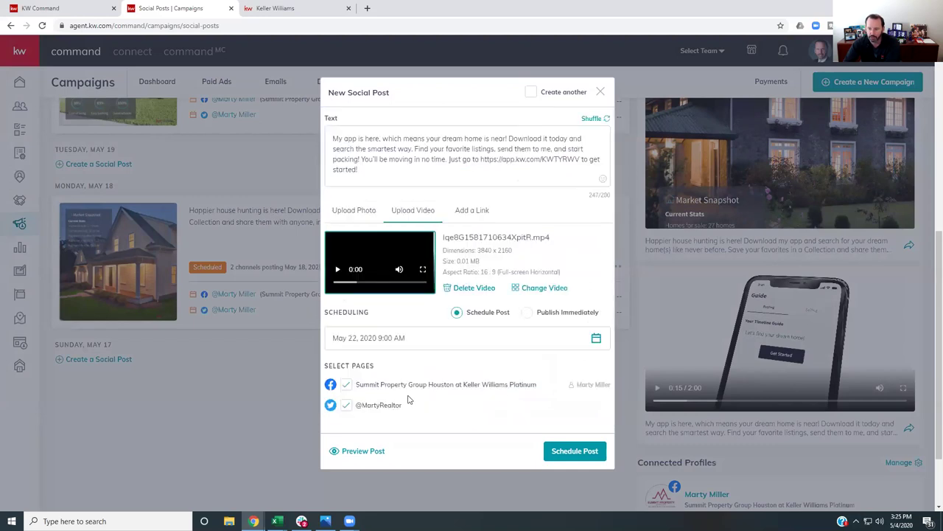
click(555, 453)
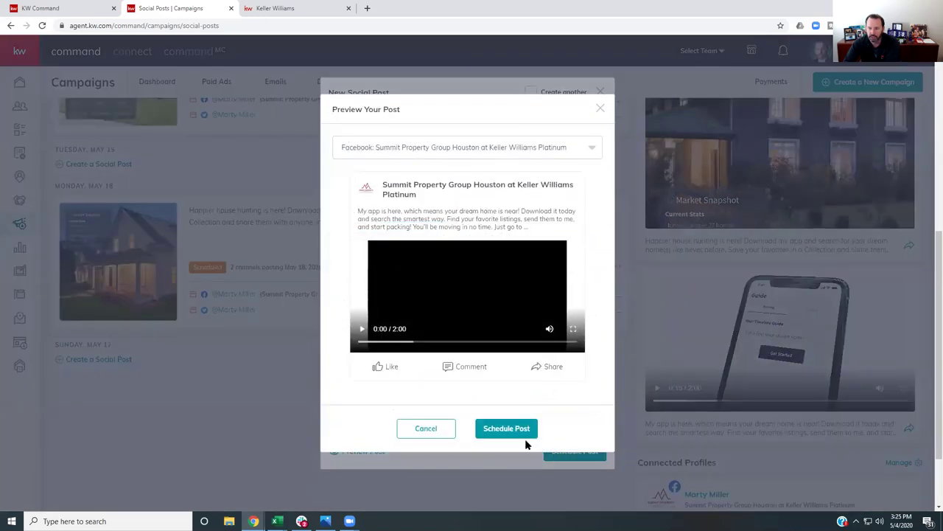
click(475, 152)
click(376, 194)
click(497, 431)
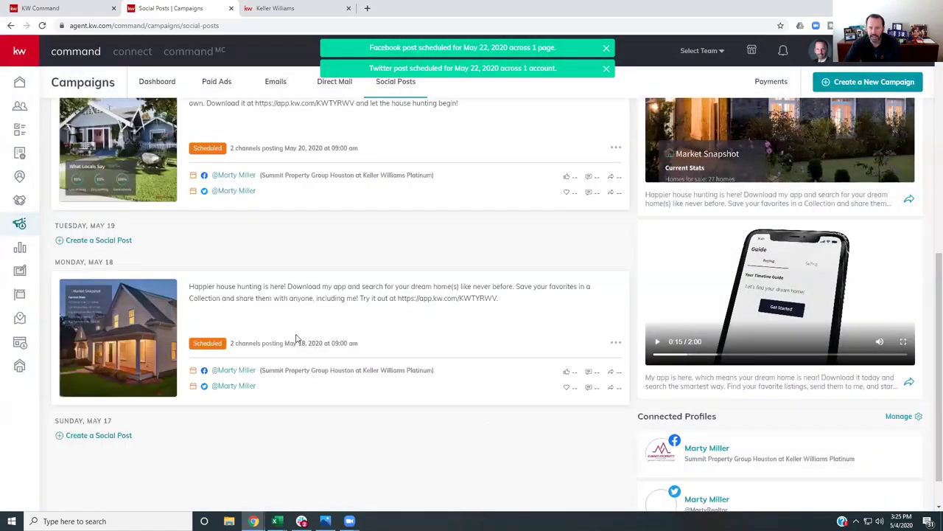
Review the scheduled posts for the week of May 17 – May 23 and bring up the Keller Williams app download page
scroll(296, 339, up, 3)
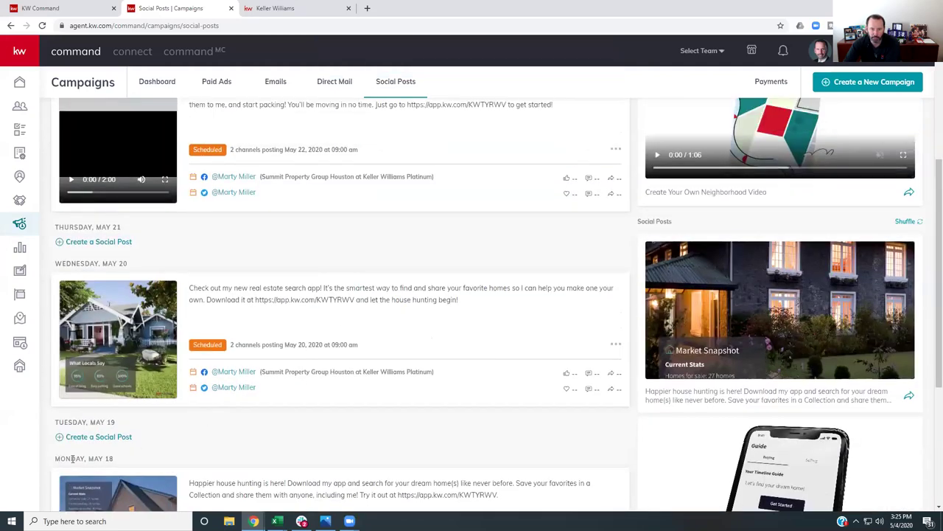
scroll(115, 263, up, 2)
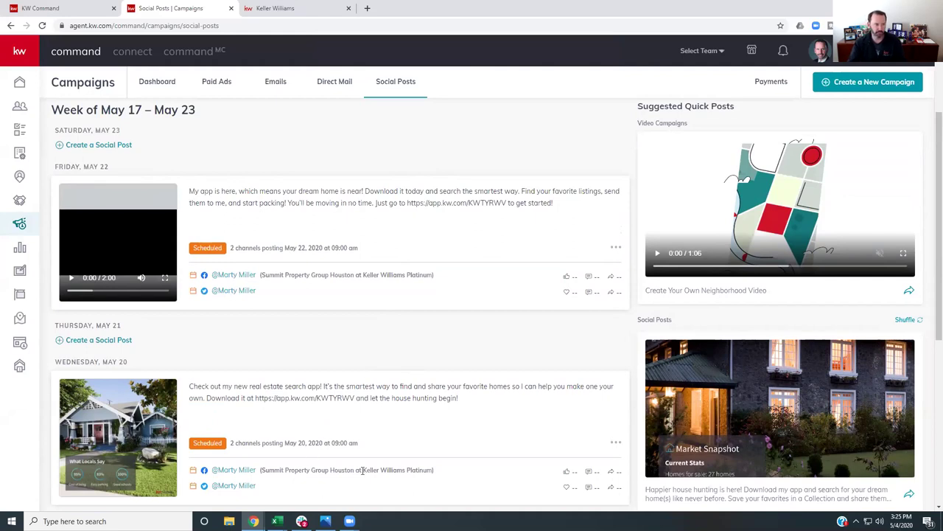
click(297, 8)
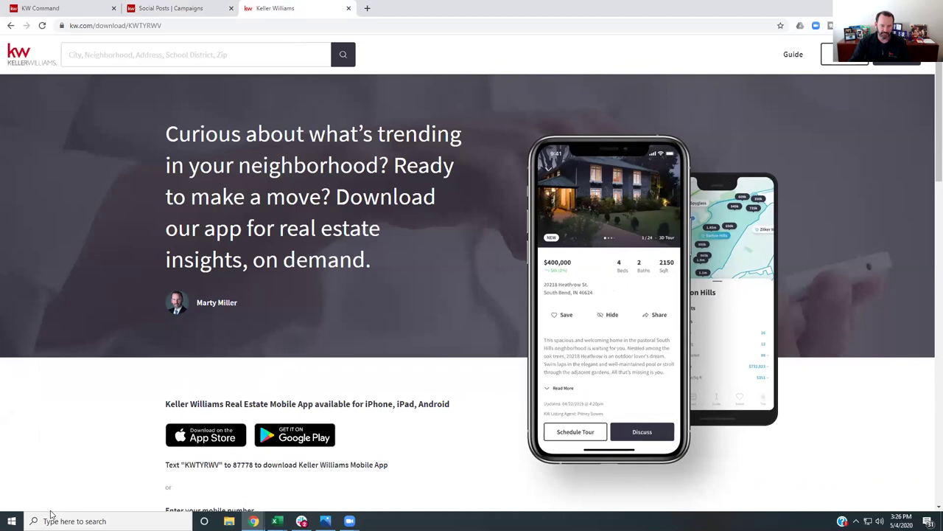
Launch PowerPoint, open the recent 04-10-20 presentation and show slide 8, the Contacts timeline update
click(73, 521)
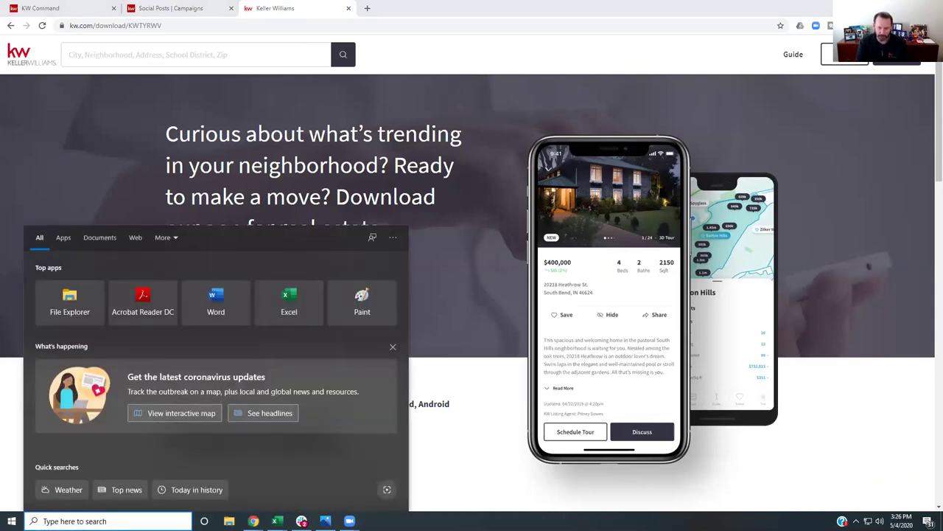
text(power)
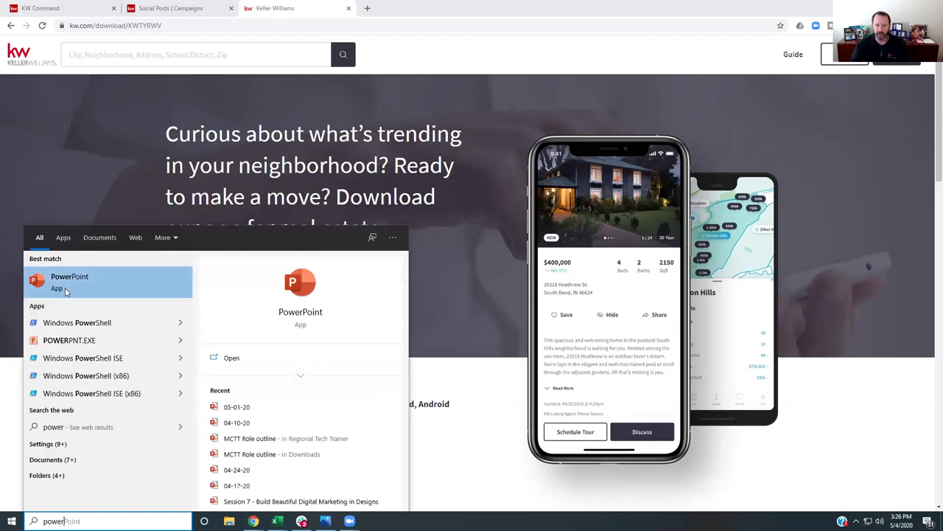
click(65, 290)
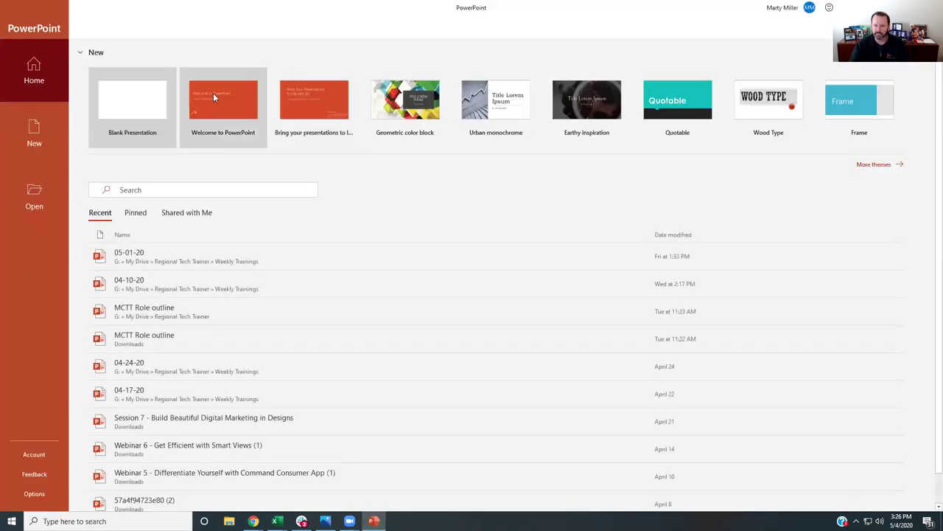
click(130, 291)
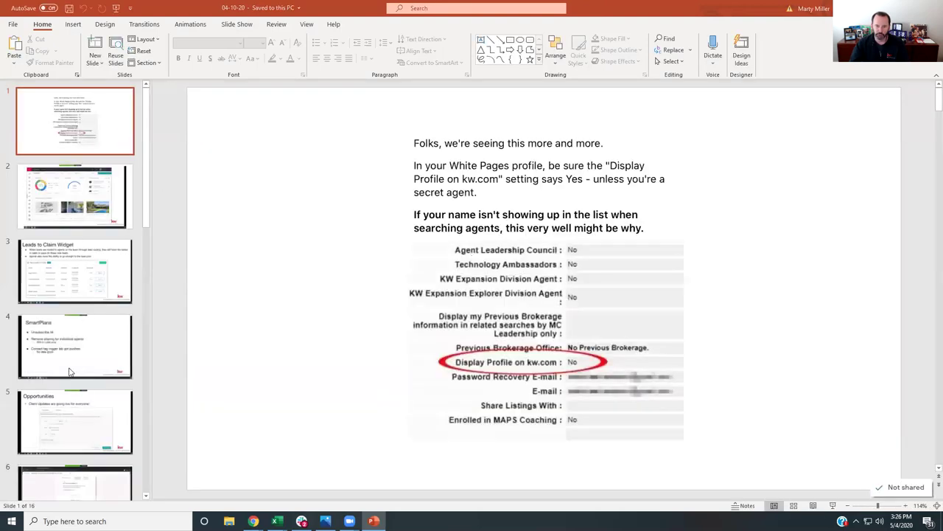
scroll(69, 365, down, 5)
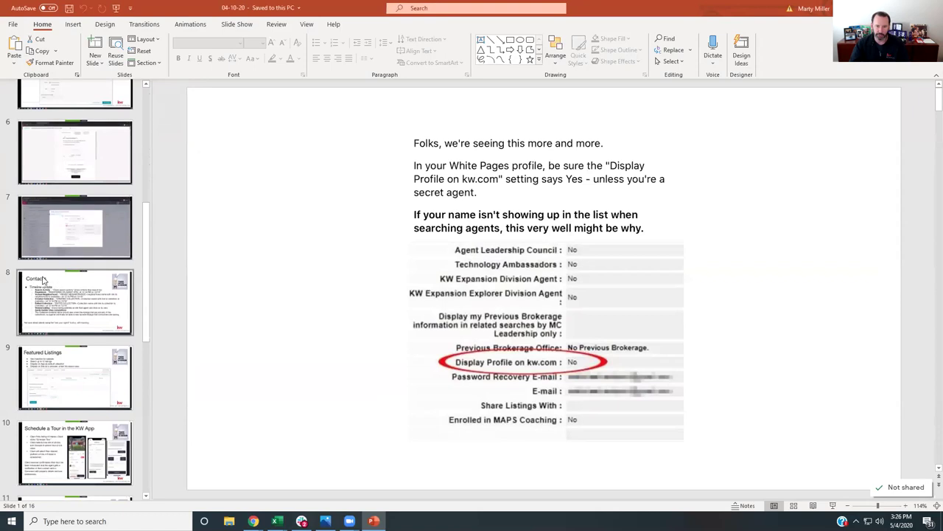
click(77, 304)
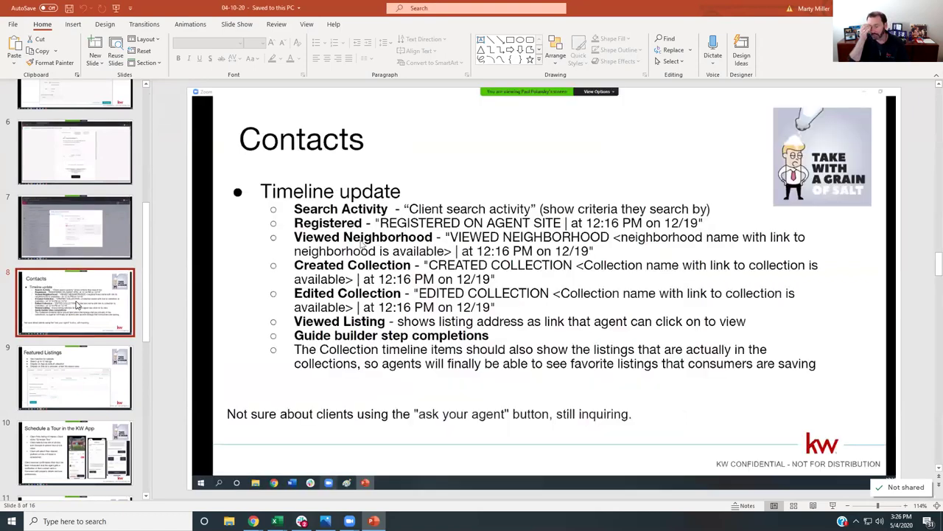
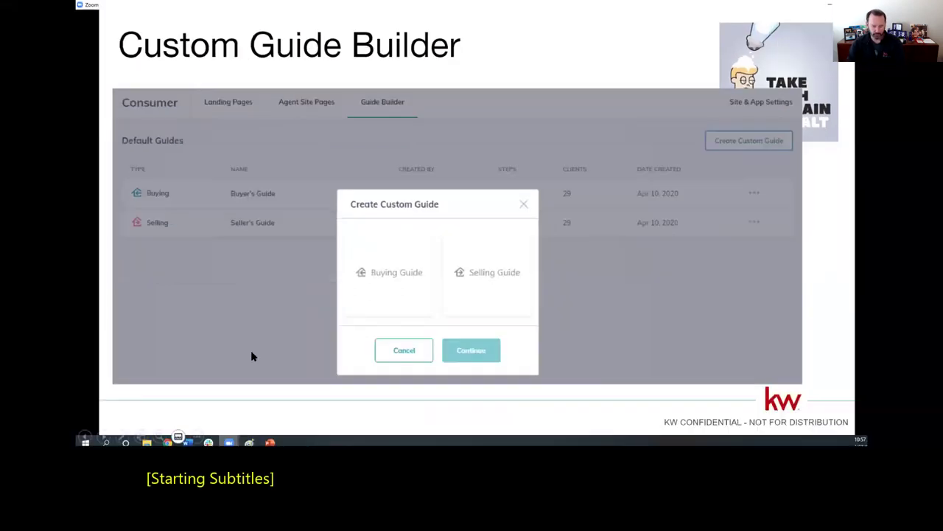
End the slide show and switch to the Chrome window with the Keller Williams app download page
key(Escape)
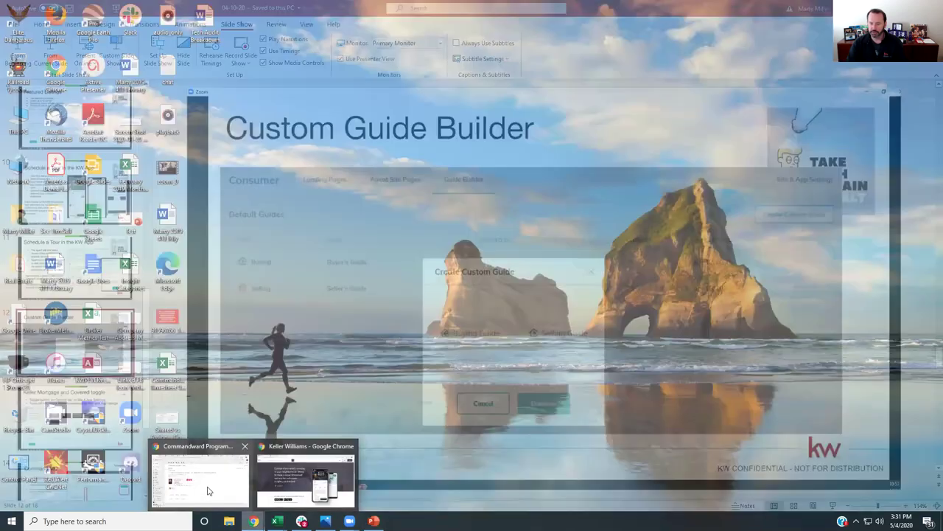
click(210, 485)
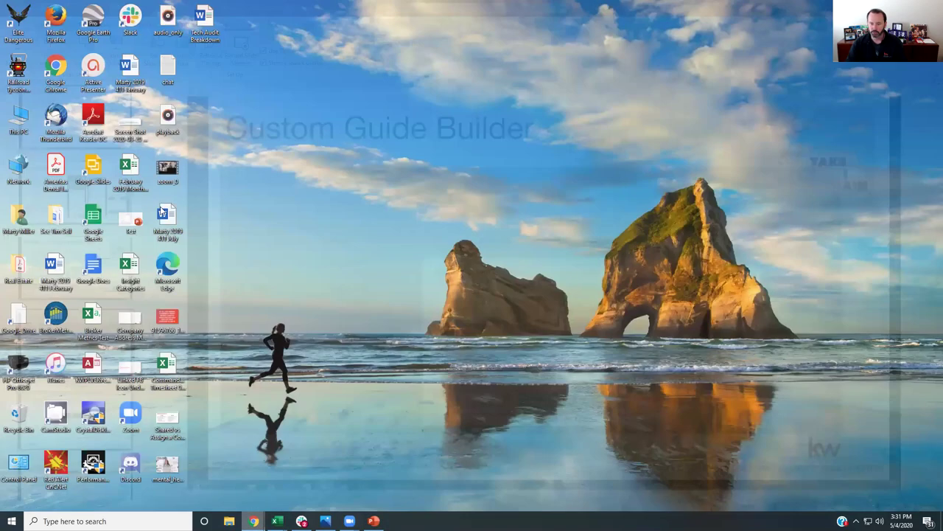
mouse_move(254, 520)
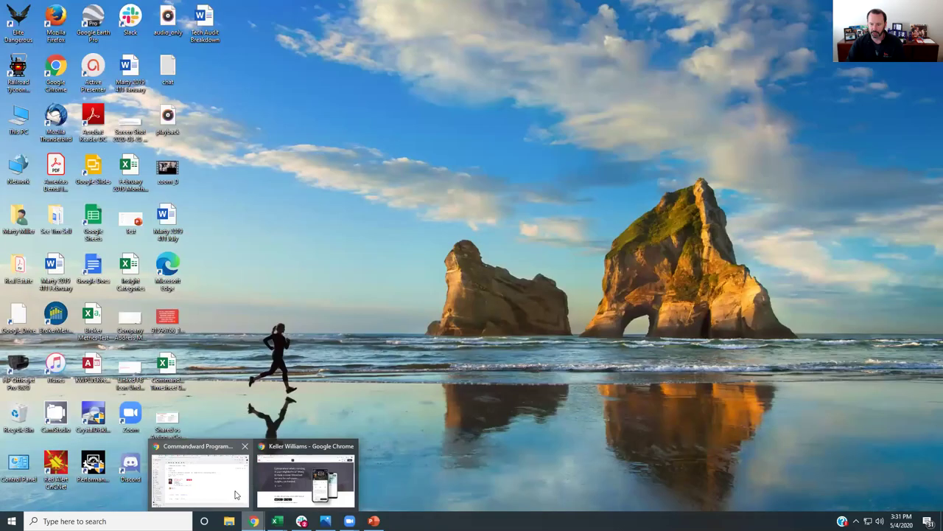
click(287, 491)
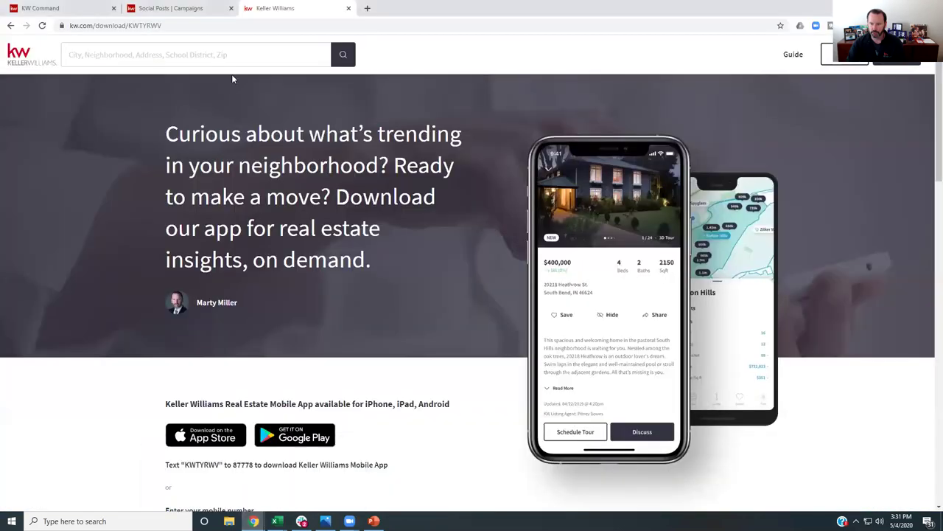
Return to the KW Command page showing the listing opportunity and go from there to the Command dashboard
click(57, 8)
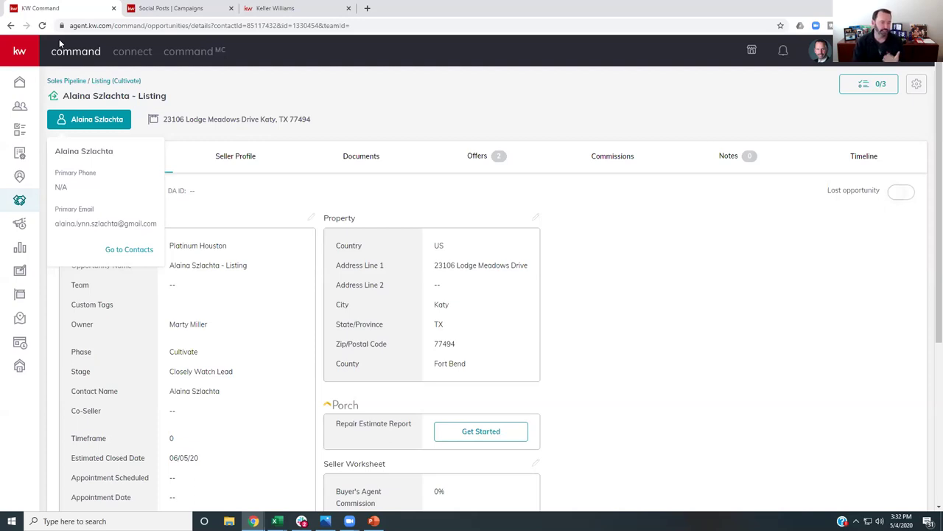
click(21, 86)
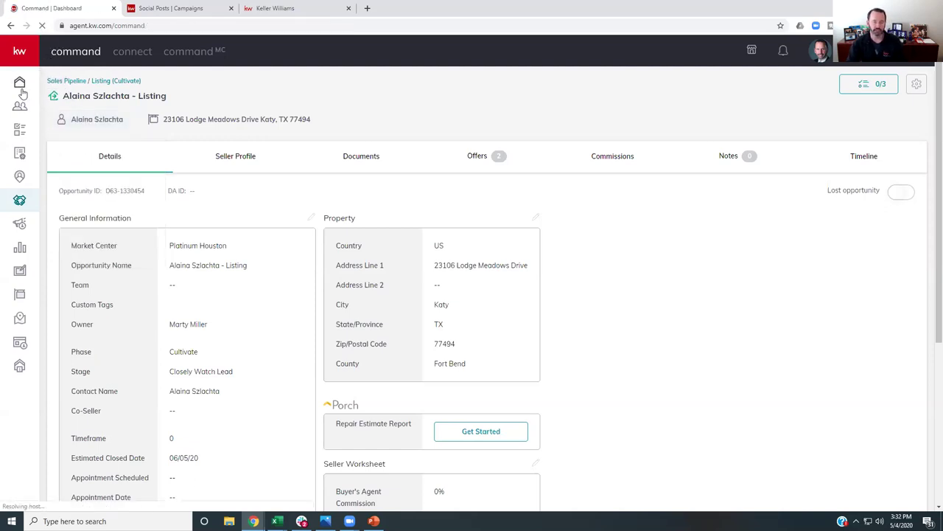